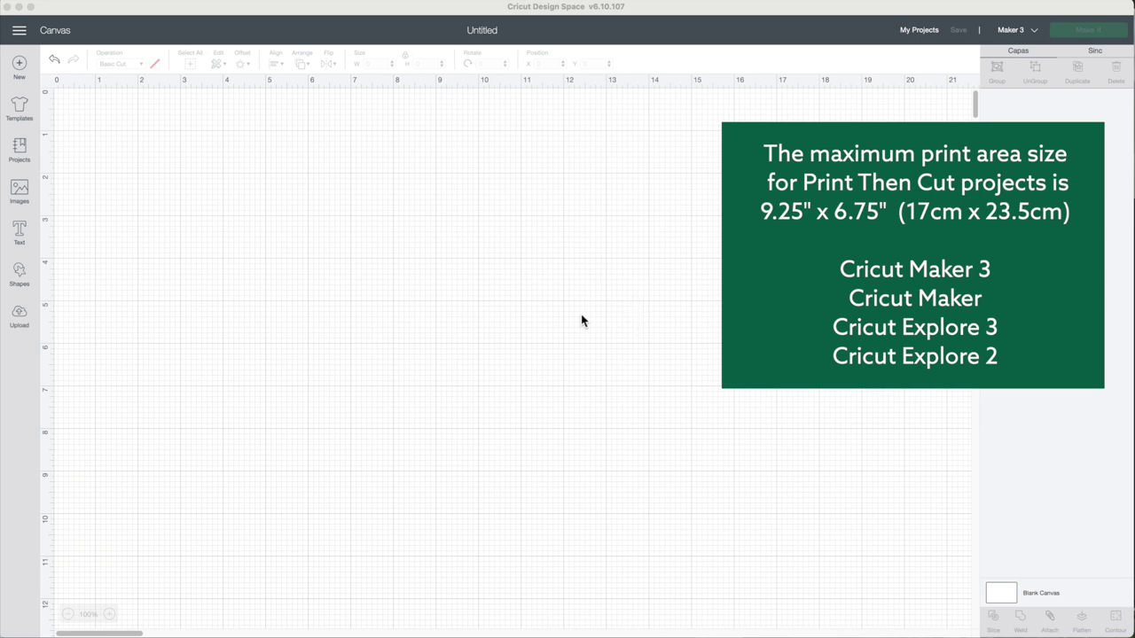
Add a square and resize it, proportions unlocked, to 9.25 × 6.75 in.
left_click(504, 329)
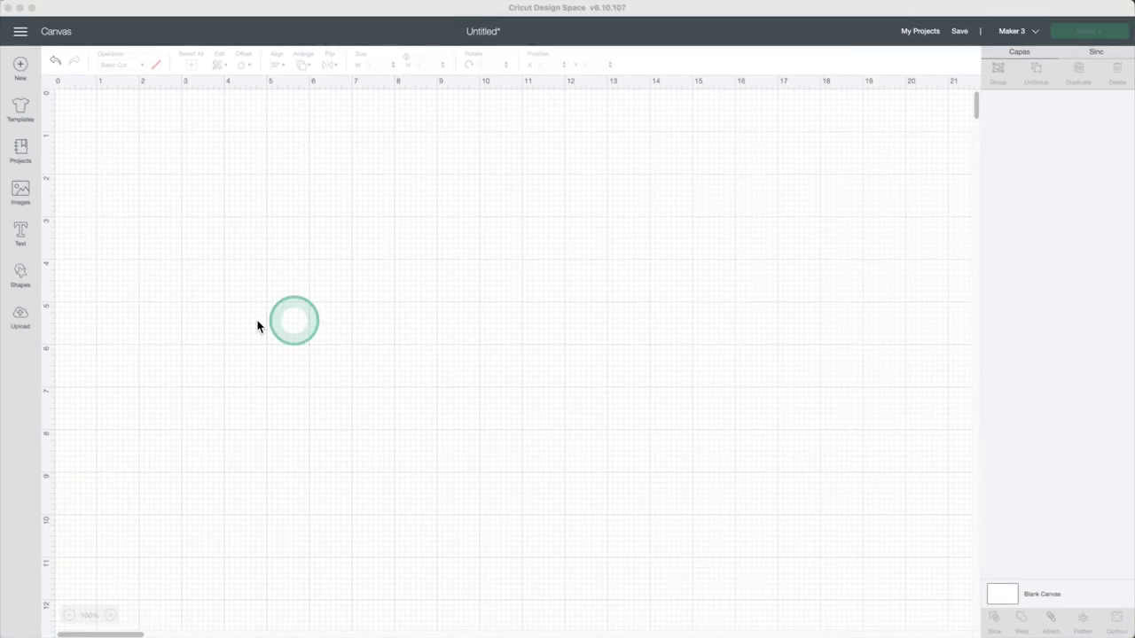
left_click(24, 275)
left_click(25, 274)
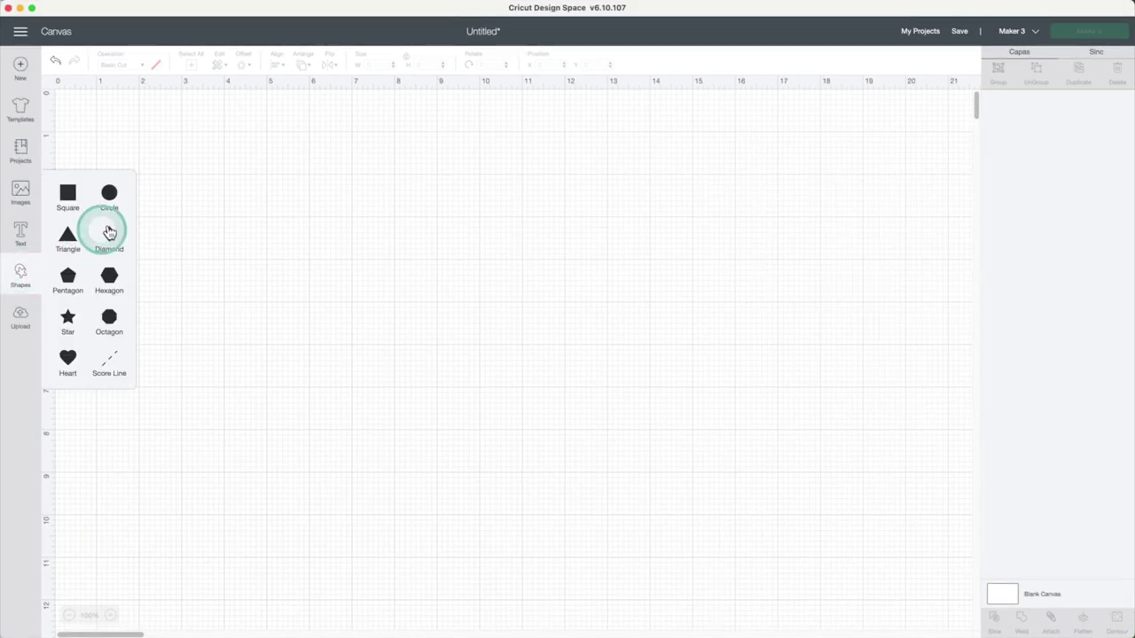
left_click(75, 204)
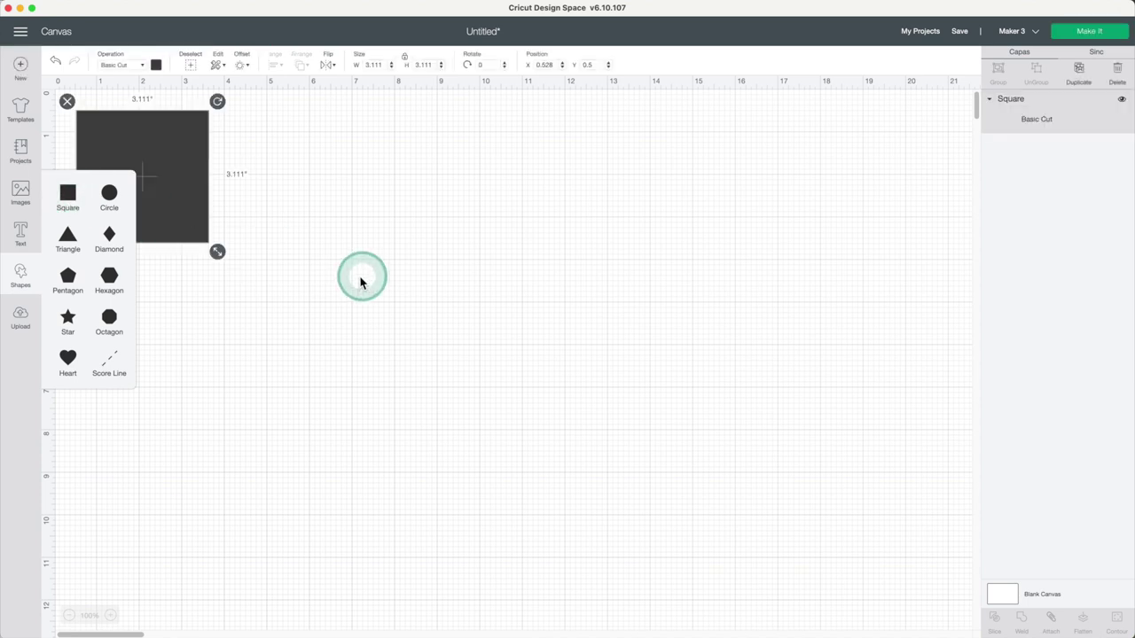
left_click_drag(190, 203, 414, 381)
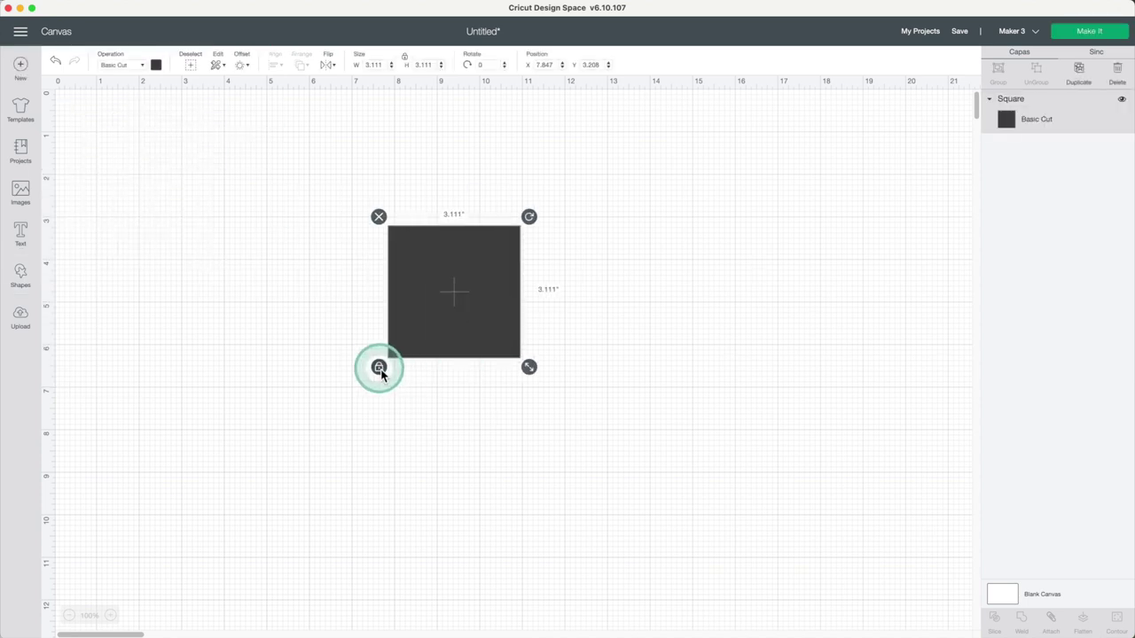
left_click(378, 367)
left_click(379, 65)
type("9.2")
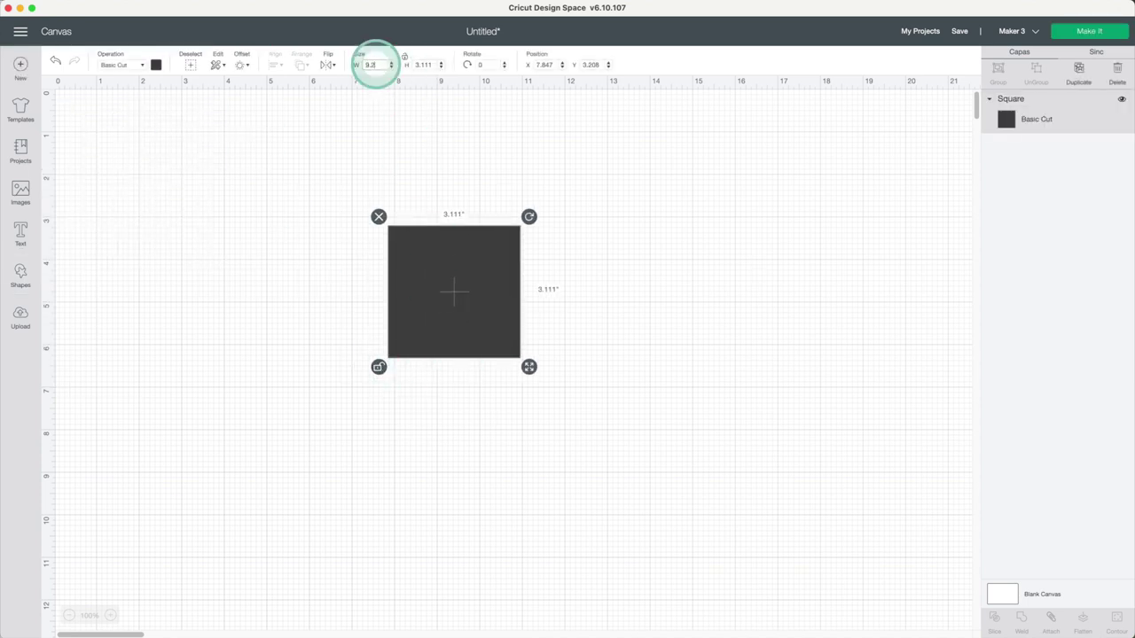
type("5")
left_click(421, 65)
type("6.75")
key("Return")
Move the rectangle to the canvas top-left, color it light green, and deselect it.
left_click(639, 346)
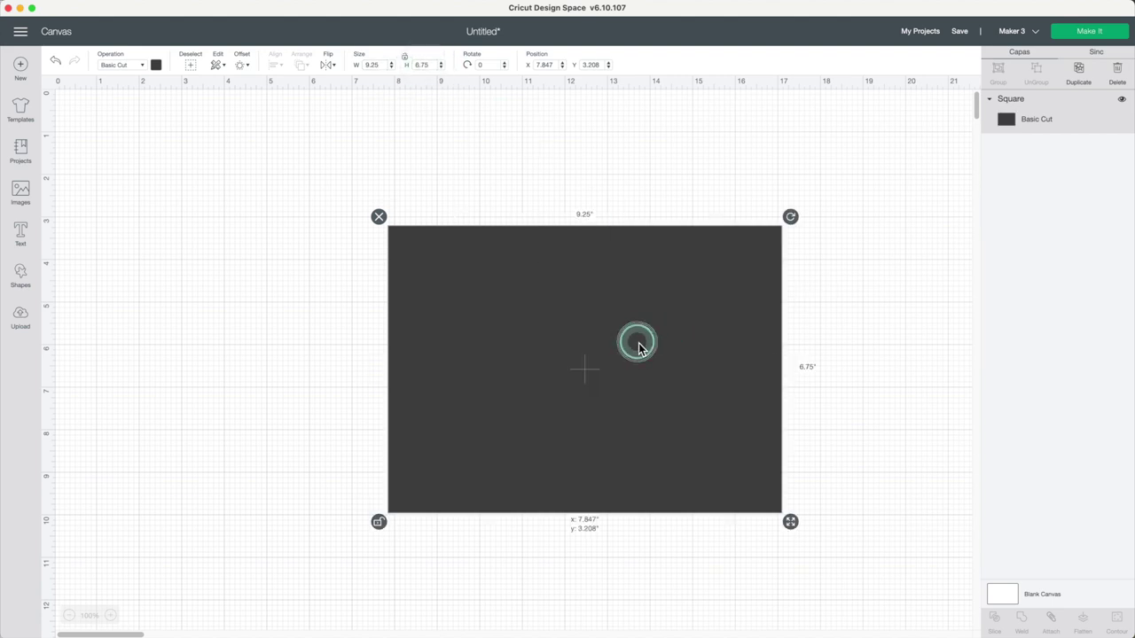
left_click_drag(639, 346, 390, 301)
left_click(156, 65)
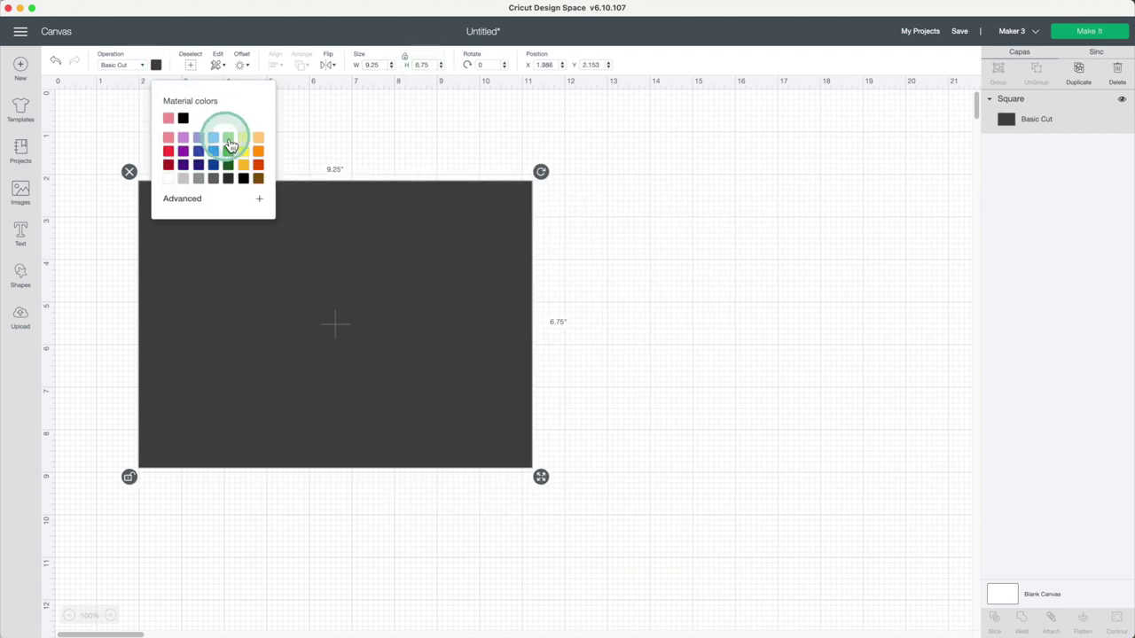
left_click(229, 140)
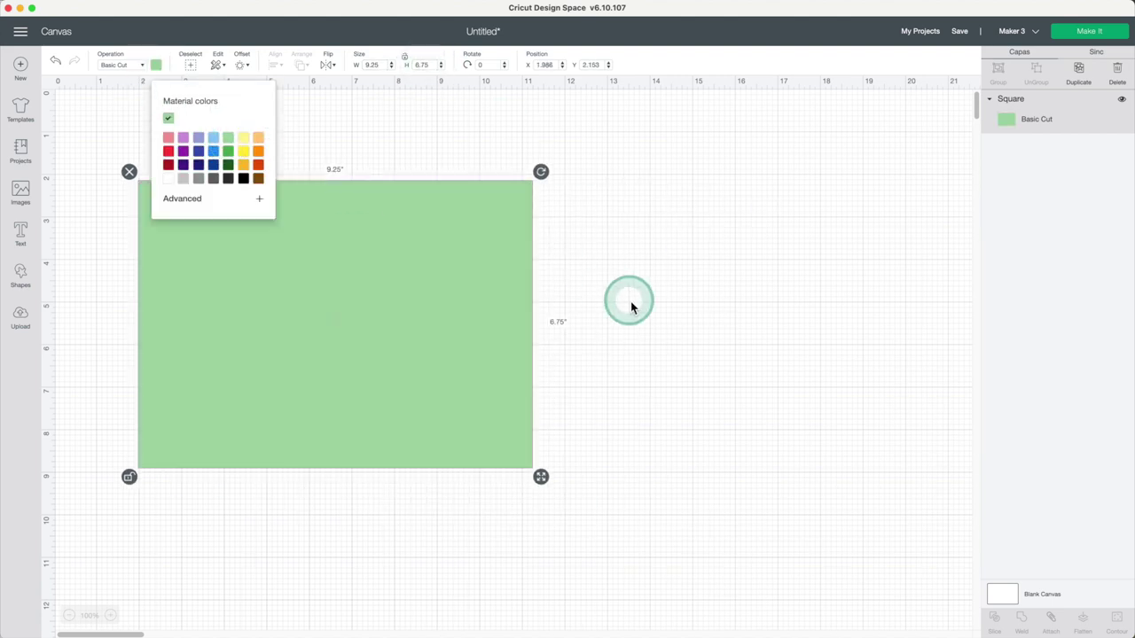
left_click(430, 312)
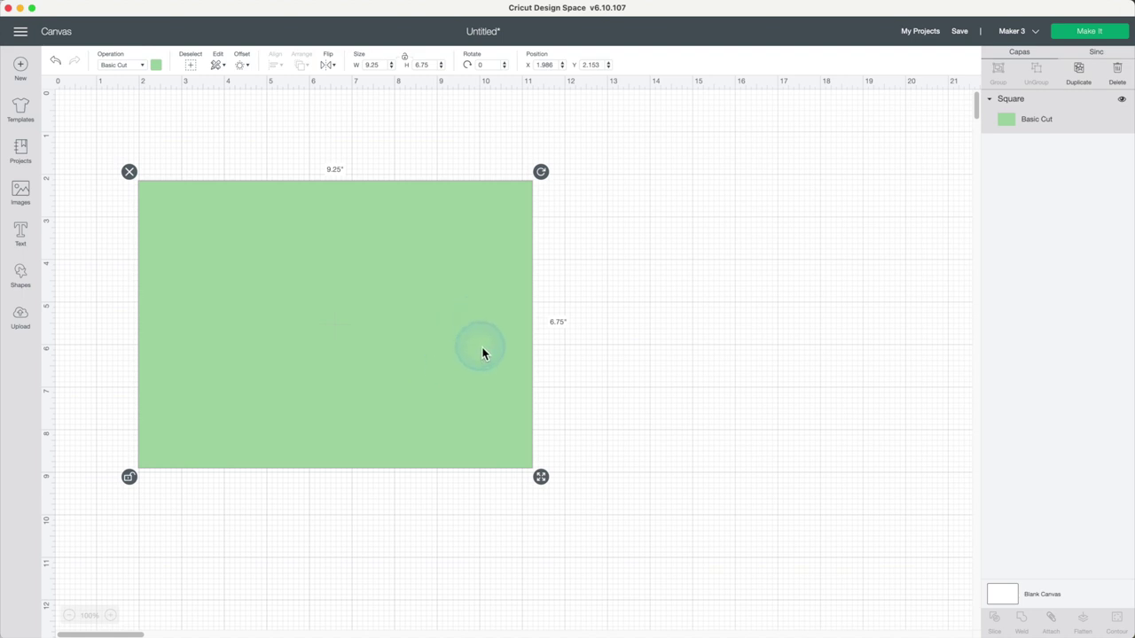
left_click(558, 370)
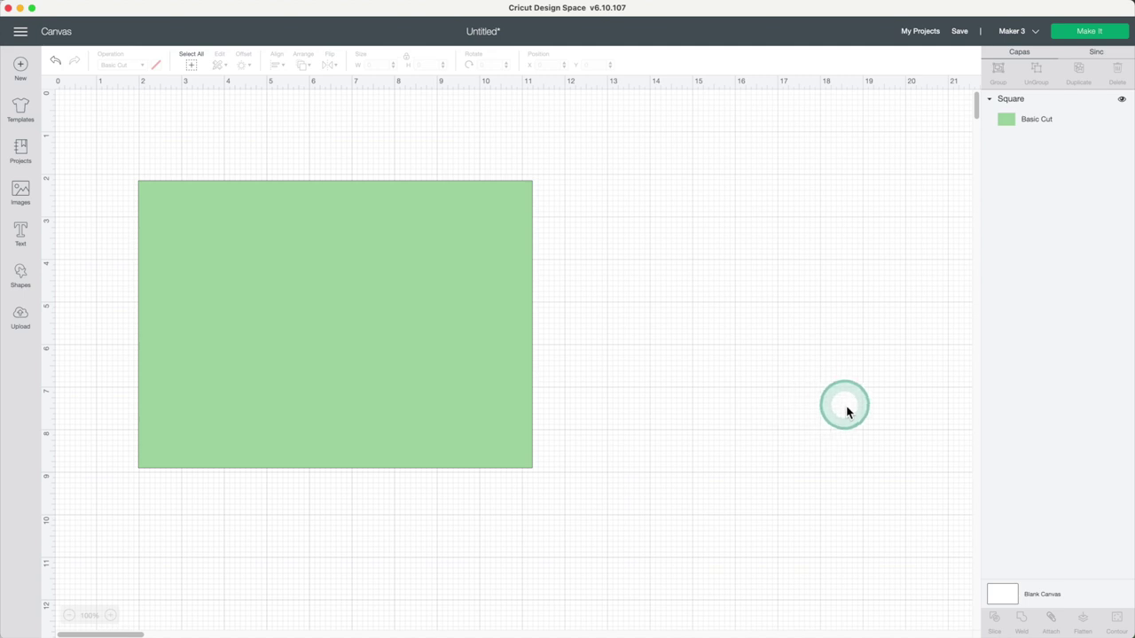
Browse Images > Image Sets down to the Cute Zodiac Cats set.
left_click(20, 193)
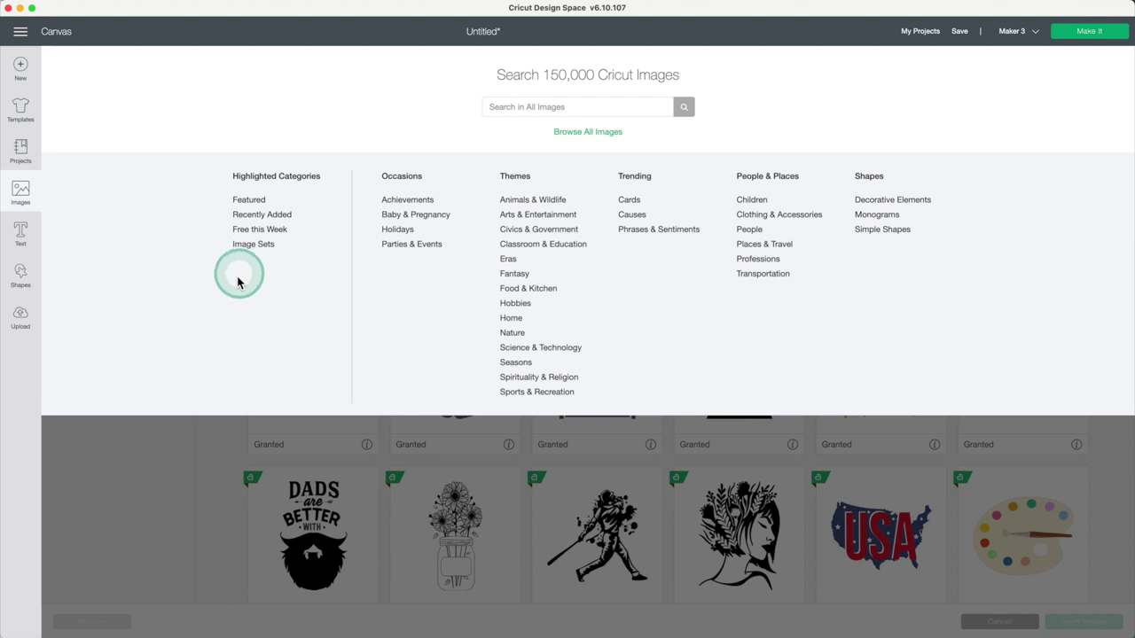
left_click(255, 252)
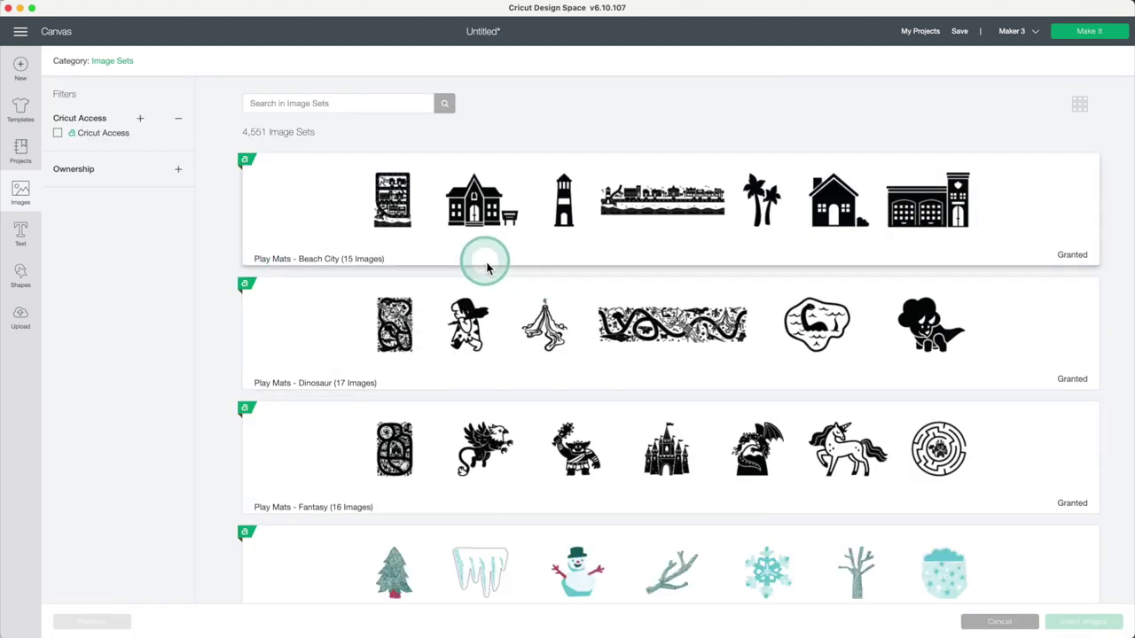
scroll(483, 266, "down", 20)
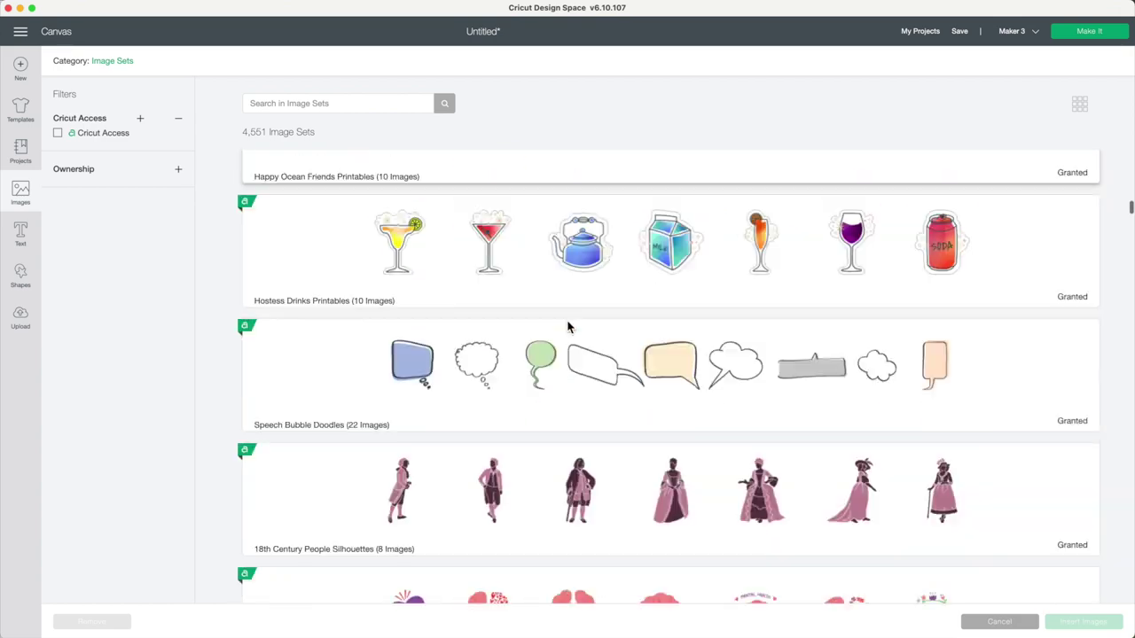
scroll(568, 327, "down", 20)
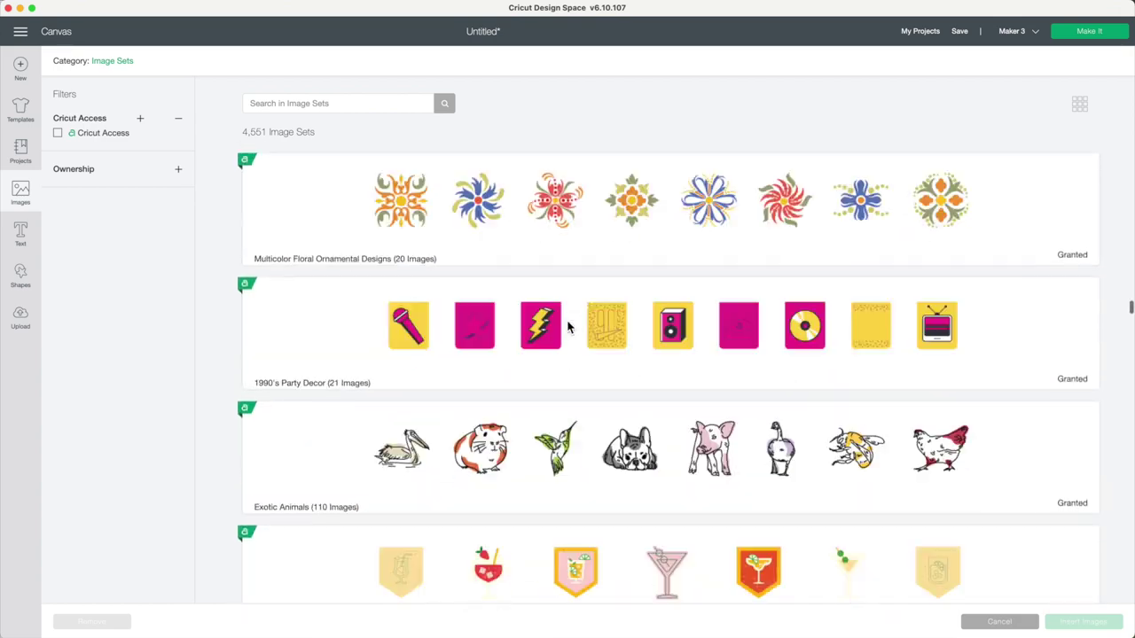
scroll(569, 327, "down", 12)
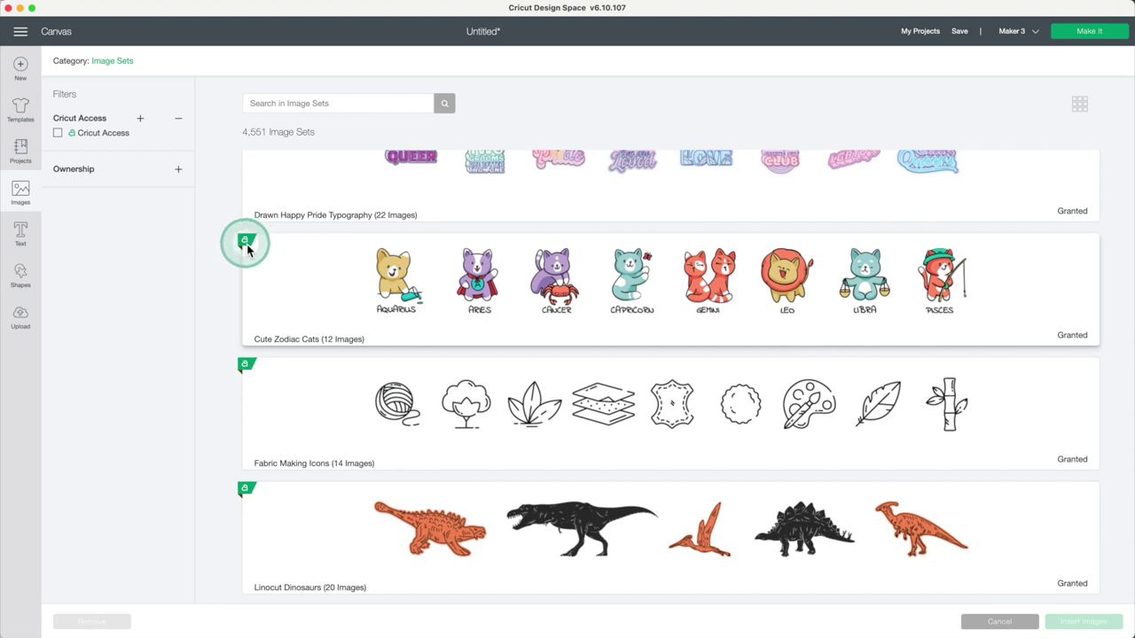
left_click(818, 298)
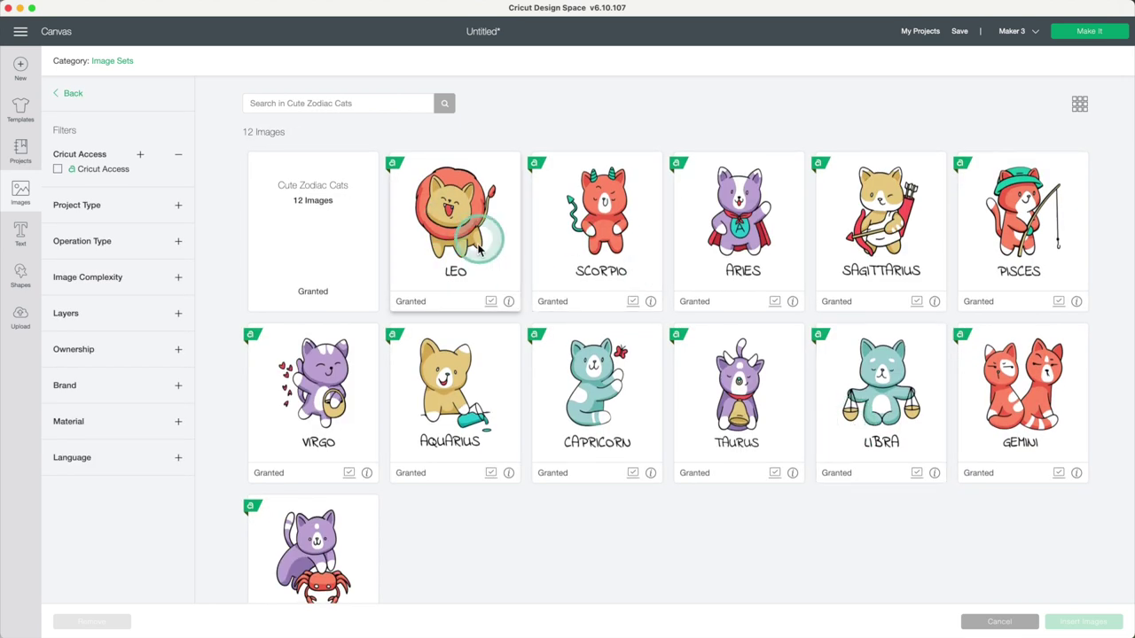
Pick Leo and several other zodiac cats and insert them into the project.
left_click(470, 230)
left_click(911, 269)
left_click(773, 431)
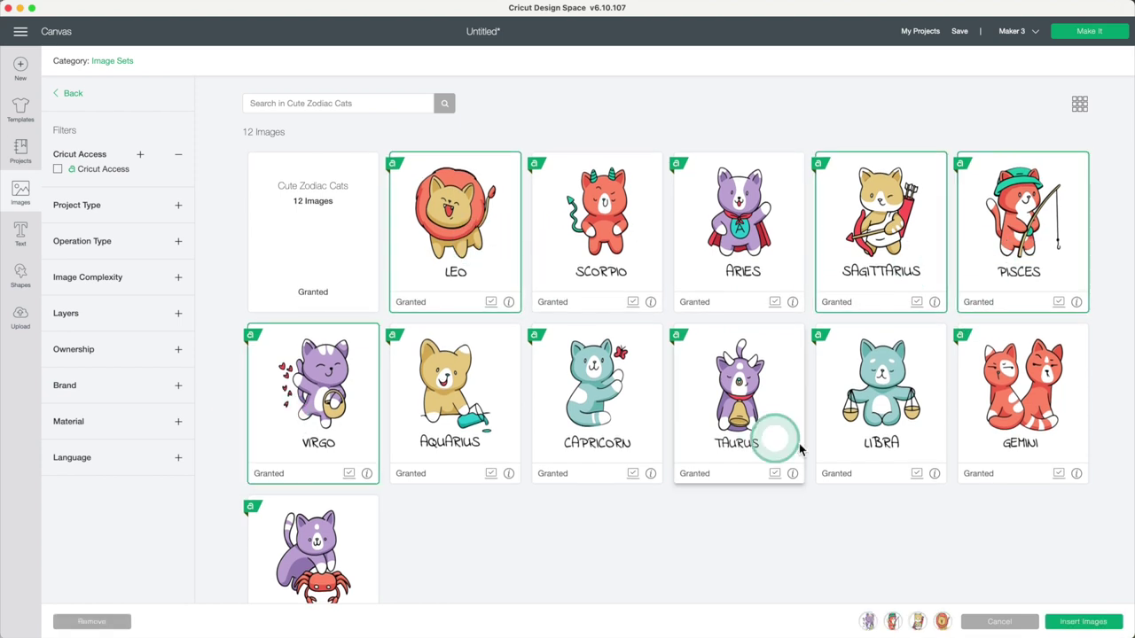
left_click(1020, 391)
left_click(1083, 622)
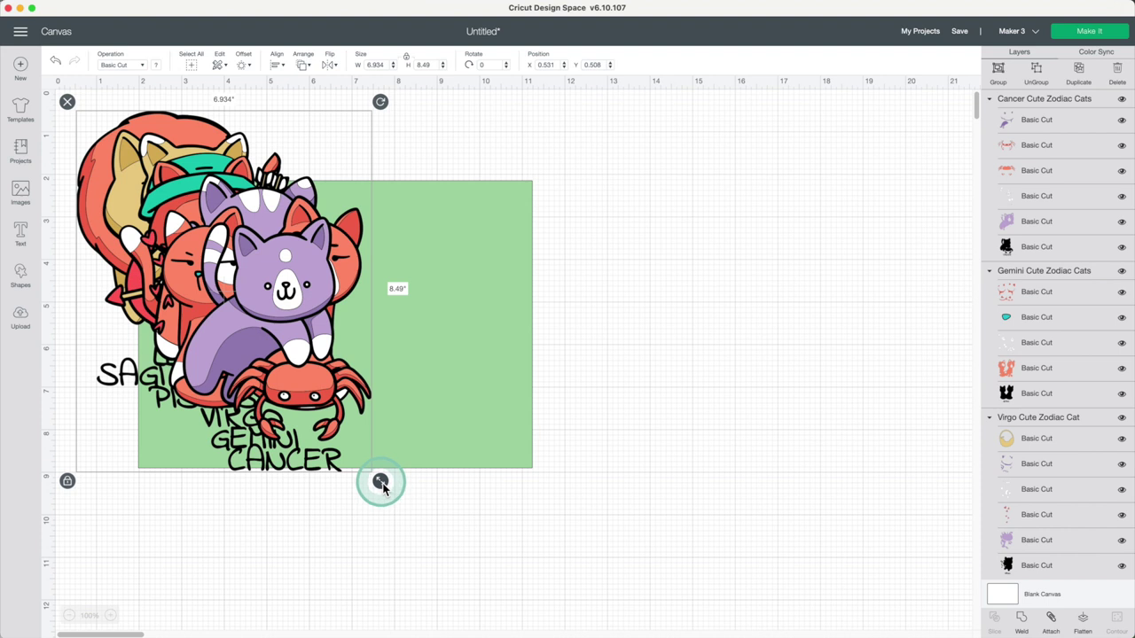
Shrink the inserted cats to about 2.5 in wide and spread them out beside the rectangle.
left_click_drag(383, 487, 195, 259)
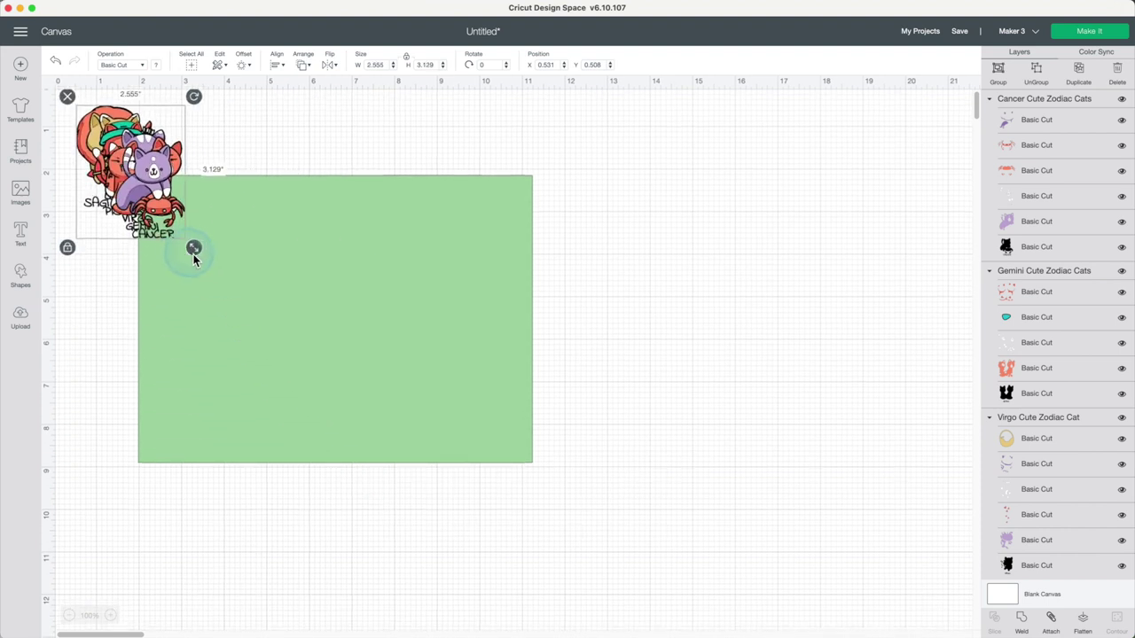
left_click_drag(152, 191, 904, 377)
left_click(843, 254)
left_click_drag(740, 226, 626, 543)
left_click_drag(727, 222, 789, 413)
left_click_drag(674, 233, 661, 474)
left_click_drag(684, 191, 634, 306)
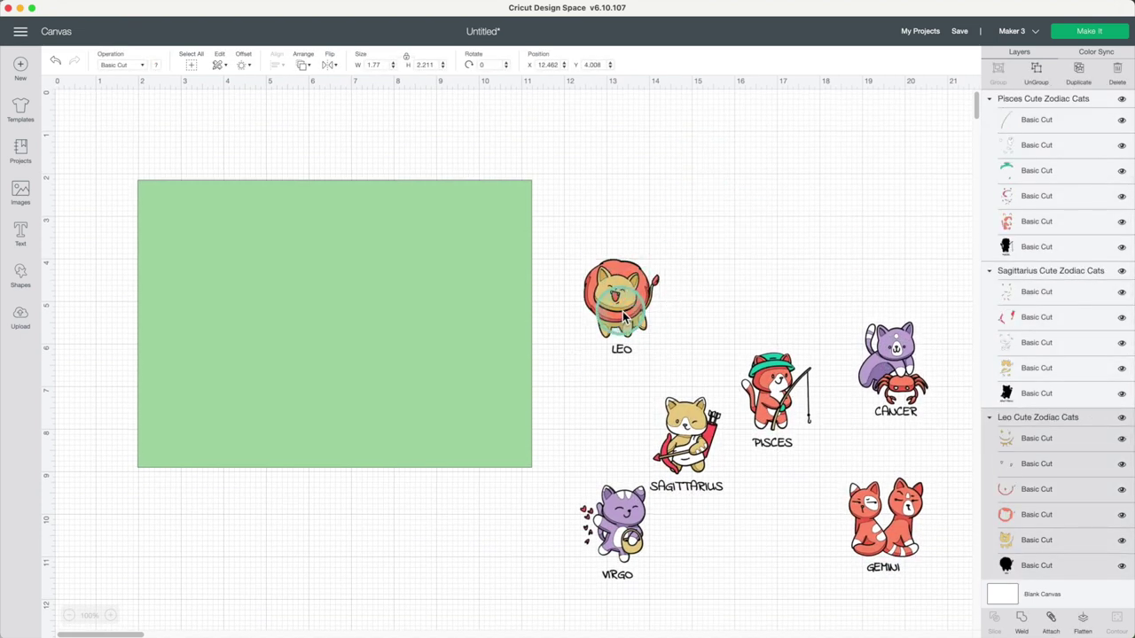
Flatten Leo, Cancer, Virgo and the other cats into single printable images.
left_click_drag(1057, 438, 1068, 607)
left_click(1082, 621)
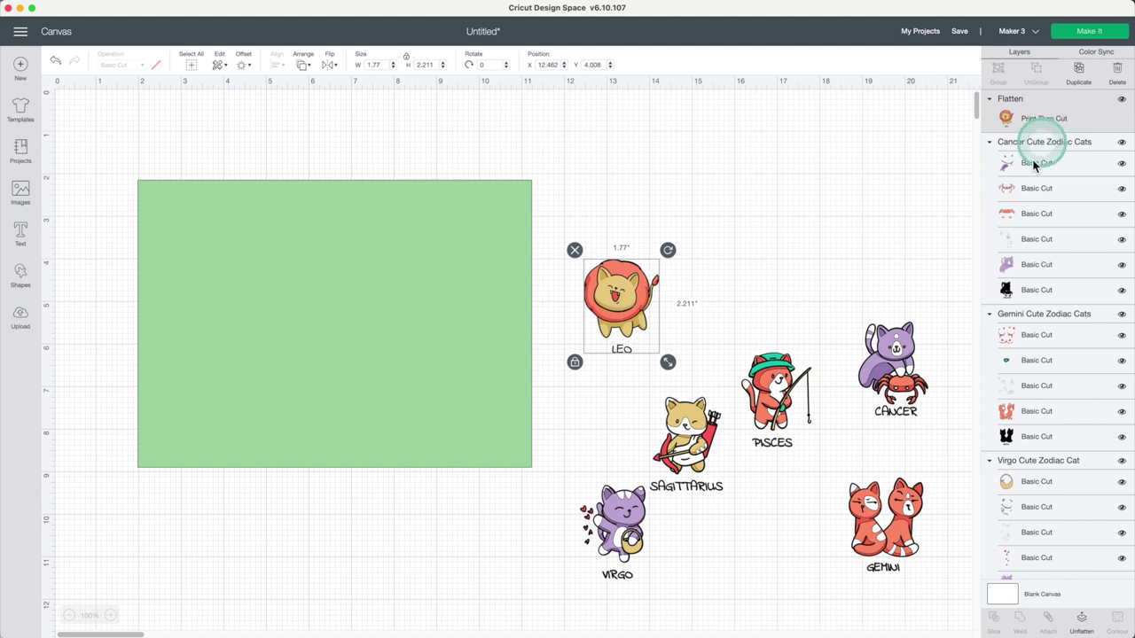
left_click(897, 370)
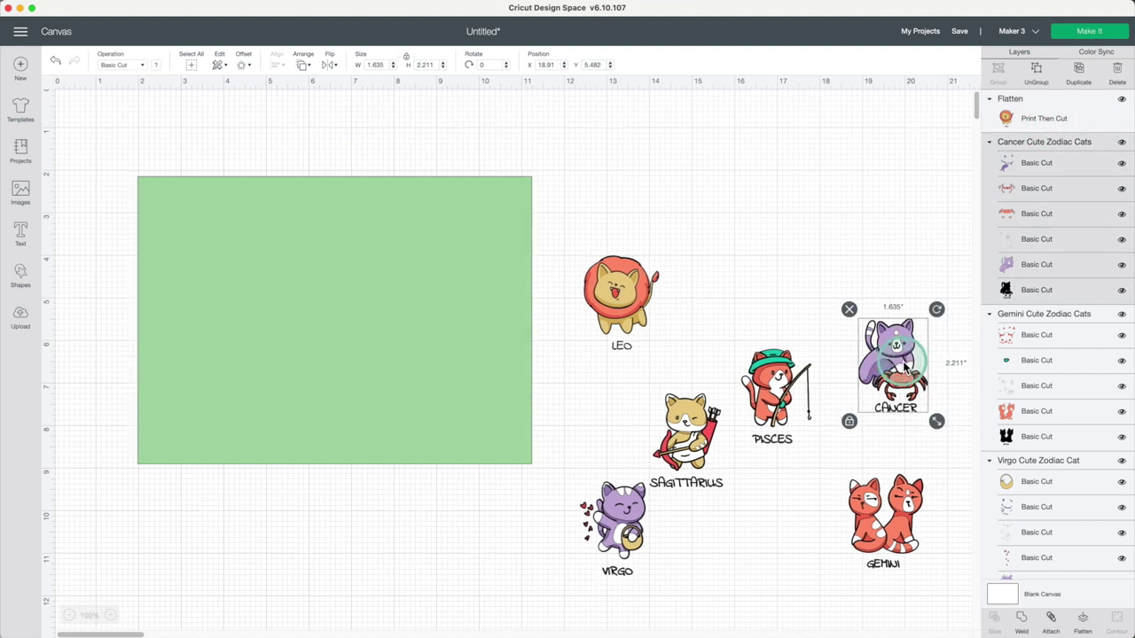
left_click(1082, 621)
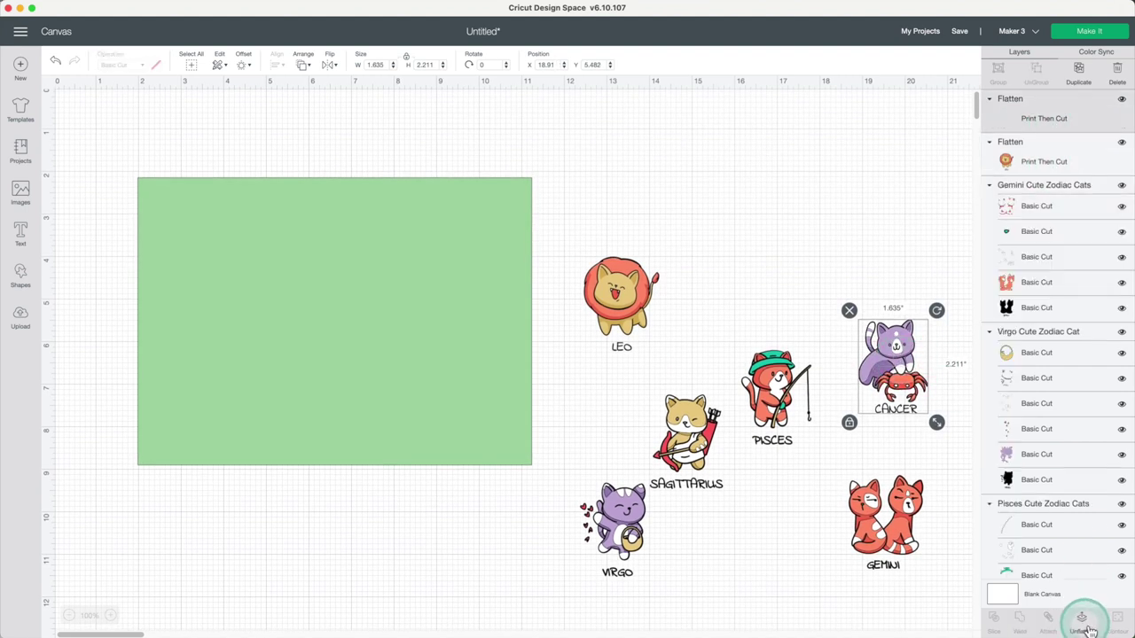
left_click(886, 519)
left_click(1083, 621)
left_click(776, 390)
left_click(1084, 620)
left_click(687, 435)
left_click(1083, 621)
left_click(616, 523)
left_click(1083, 621)
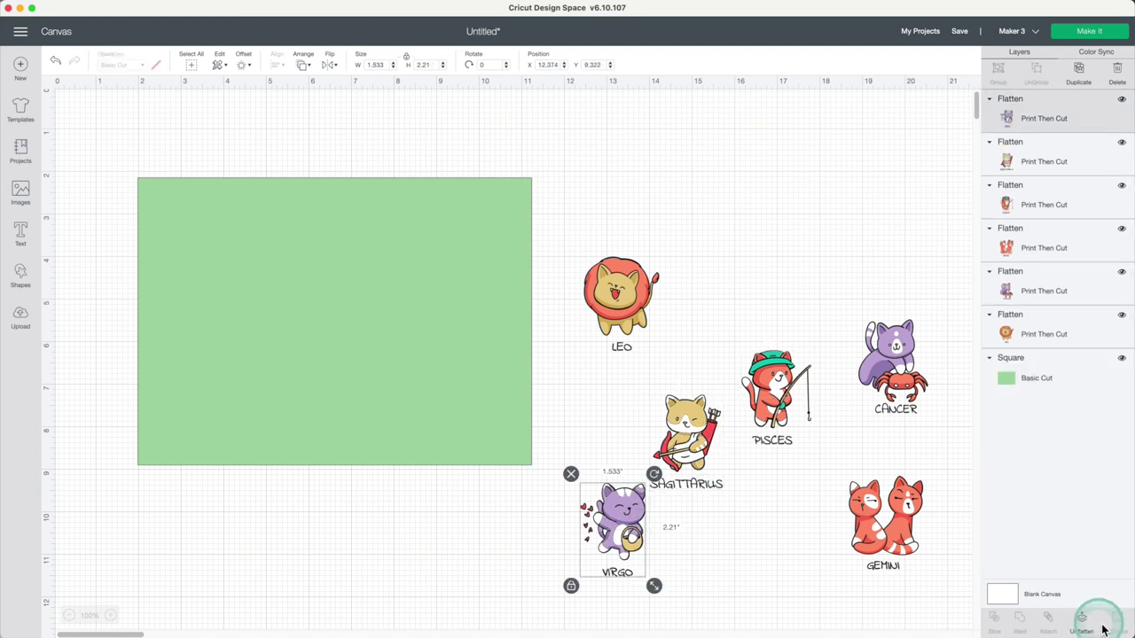
Place Leo, Pisces, Cancer on the top row and Sagittarius, Virgo, Gemini below.
left_click(799, 391)
left_click_drag(620, 293, 200, 235)
left_click_drag(776, 390, 321, 251)
left_click_drag(893, 364, 417, 249)
left_click_drag(687, 435, 206, 372)
left_click_drag(616, 524, 324, 376)
left_click_drag(884, 515, 412, 372)
left_click(767, 464)
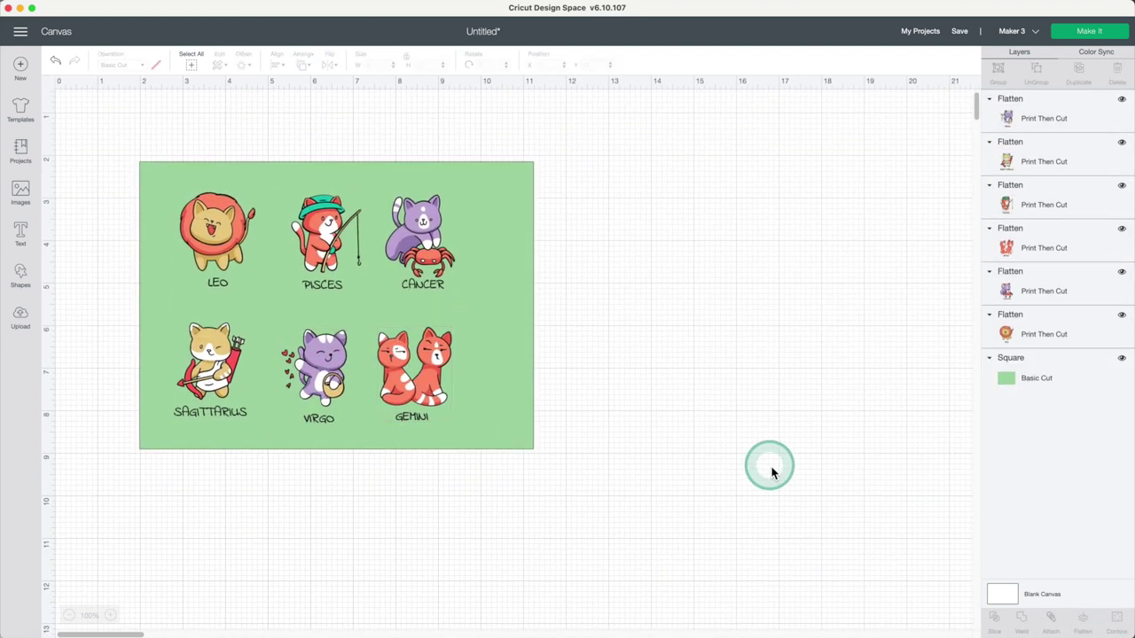
left_click(213, 237)
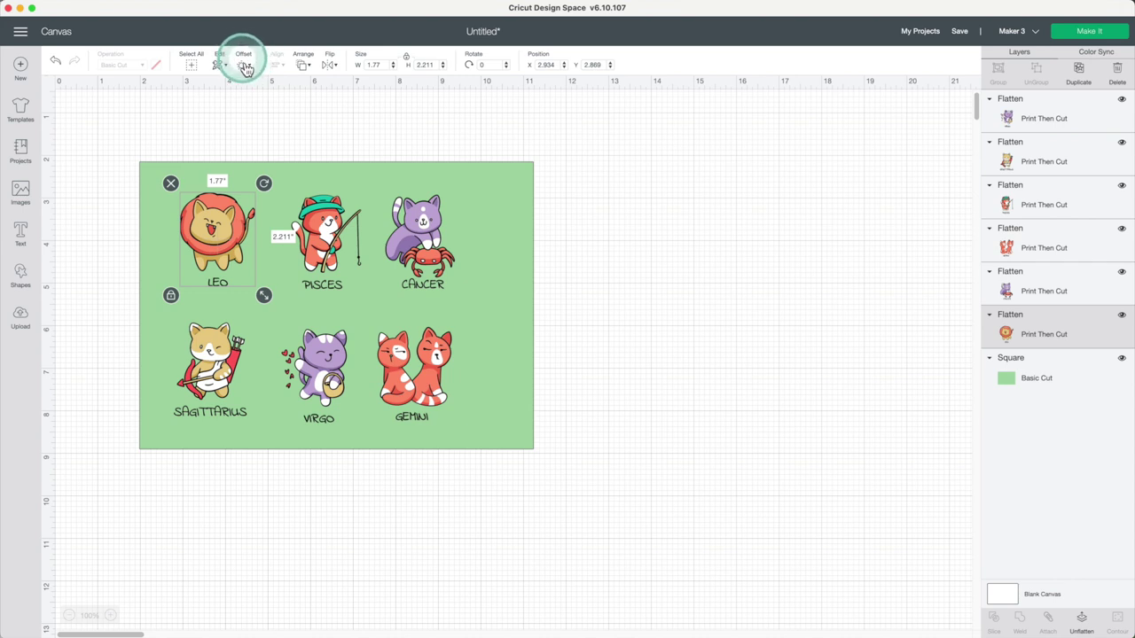
Apply a rounded, welded 0.15 in offset border to Leo.
left_click(247, 66)
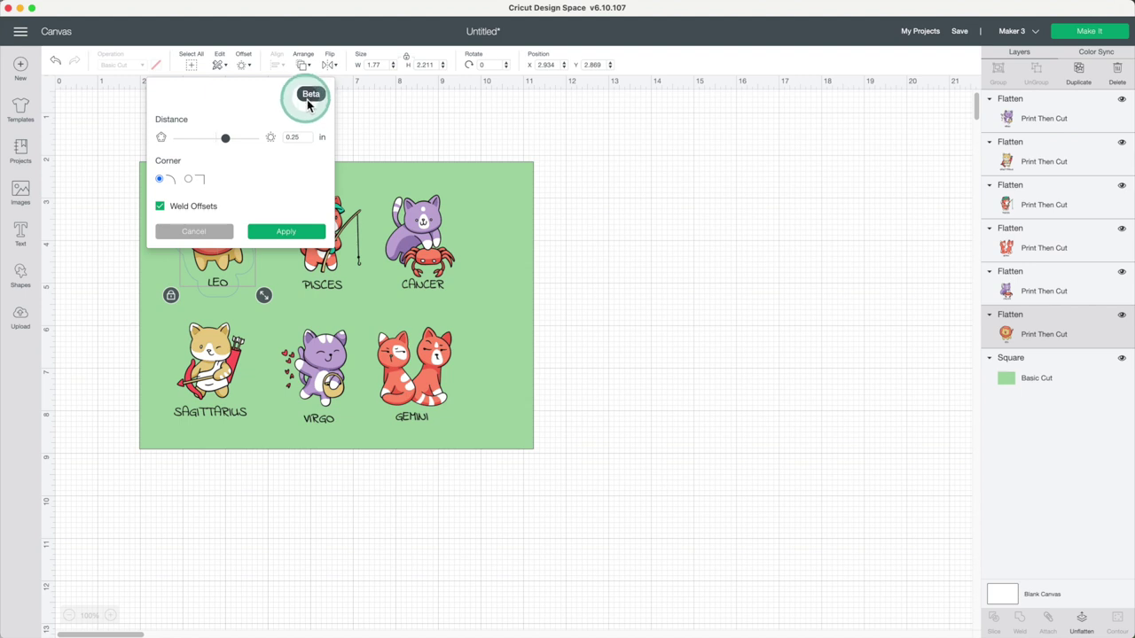
left_click(245, 248)
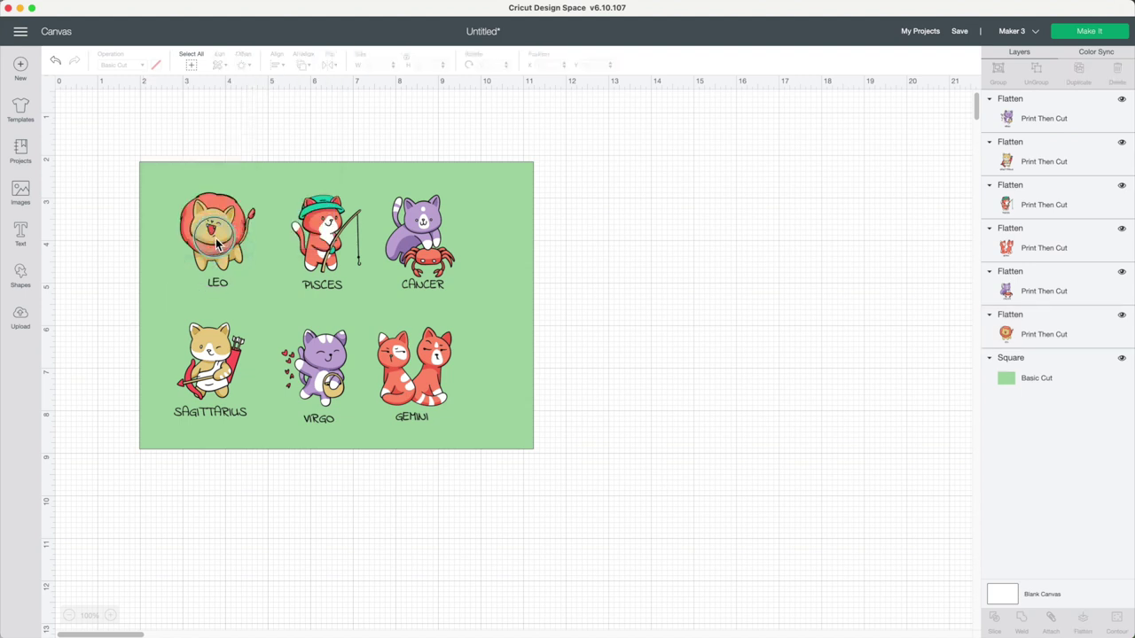
left_click(217, 246)
left_click(243, 63)
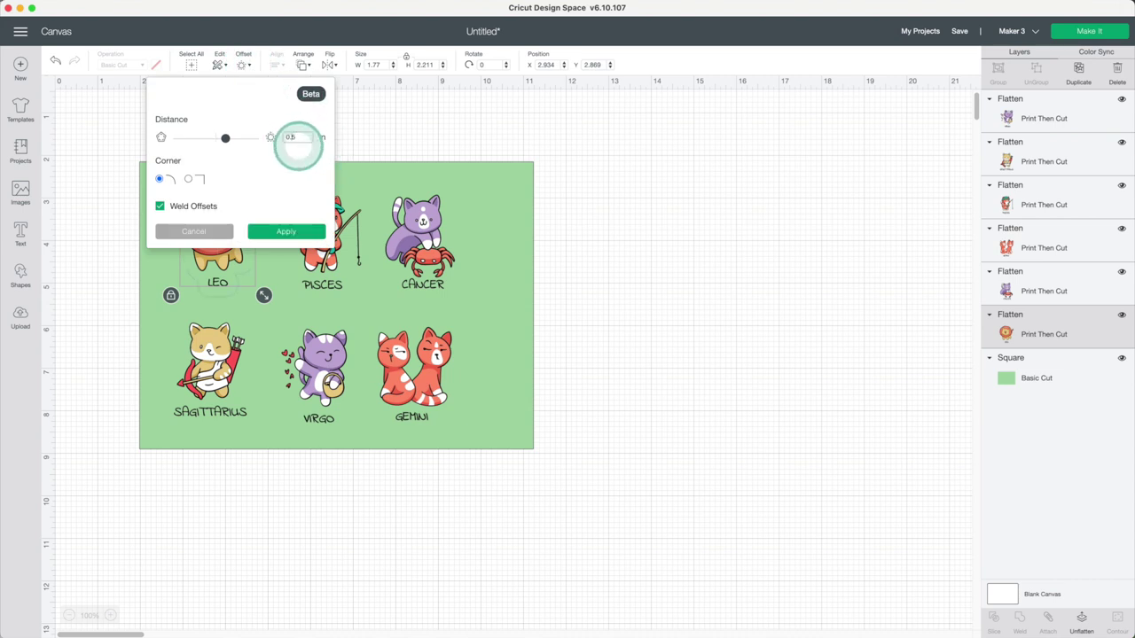
left_click(297, 231)
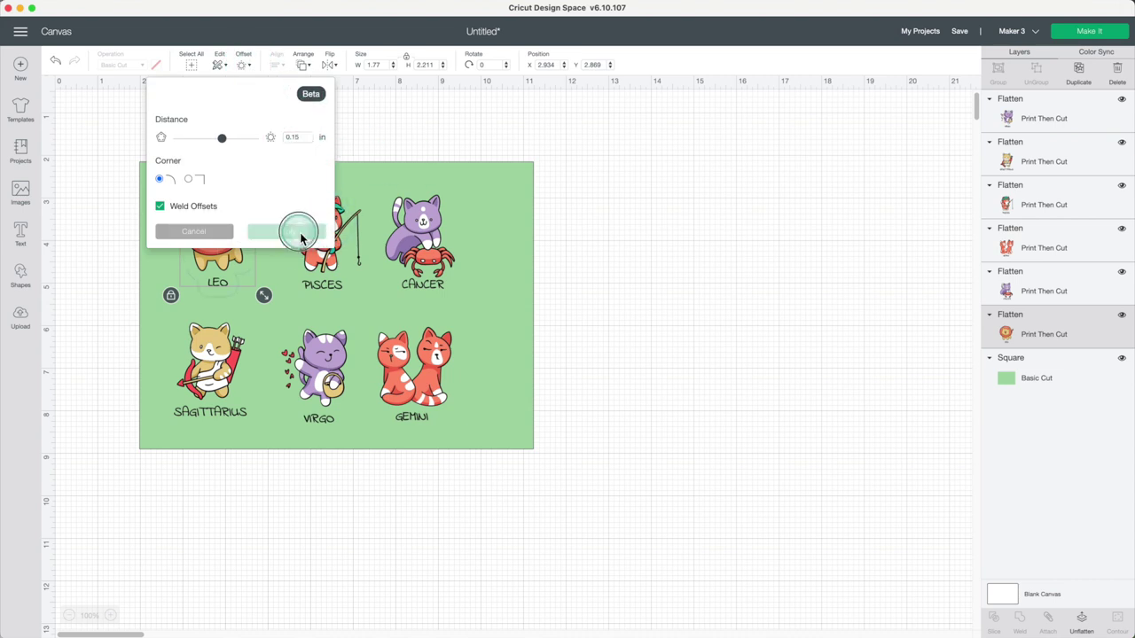
Apply the same 0.15 in offset border to the remaining cats, ending with Gemini.
left_click(229, 68)
left_click(297, 231)
left_click(421, 235)
left_click(297, 232)
left_click(210, 364)
left_click(297, 232)
left_click(319, 372)
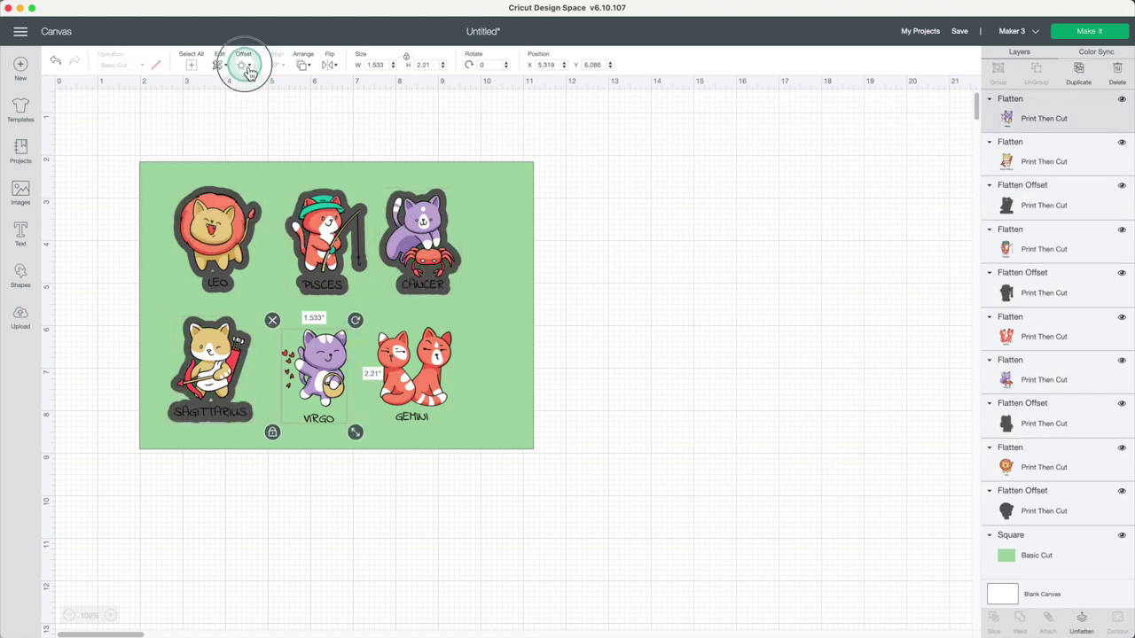
left_click(412, 373)
left_click(301, 234)
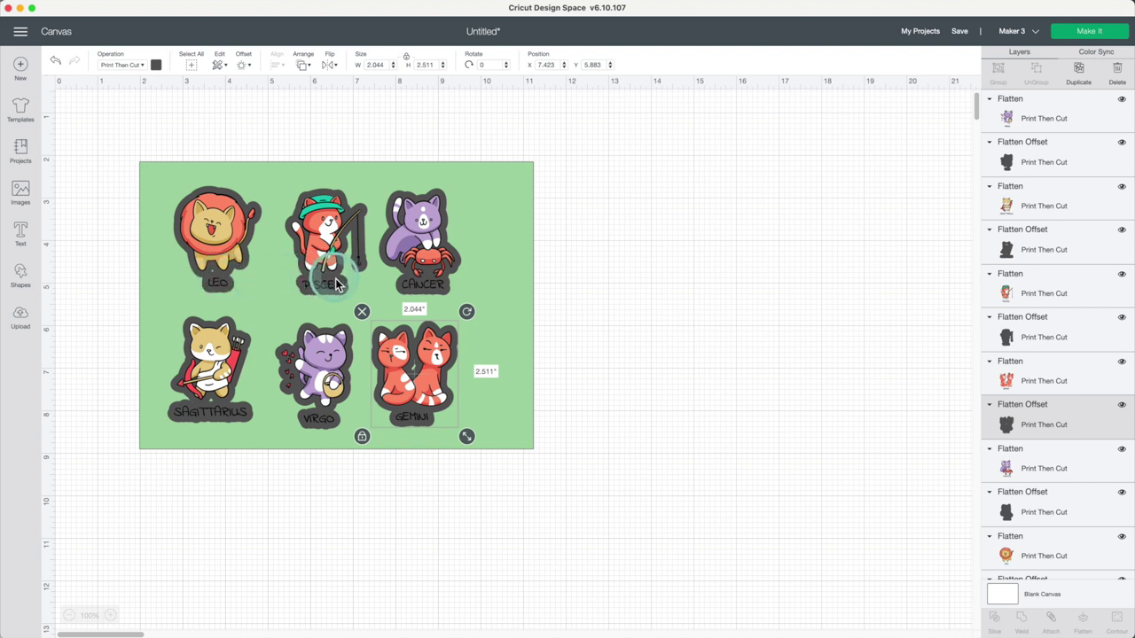
Select all six Flatten Offset layers and change their operation to Basic Cut.
left_click(1042, 166)
left_click(1074, 239, "shift")
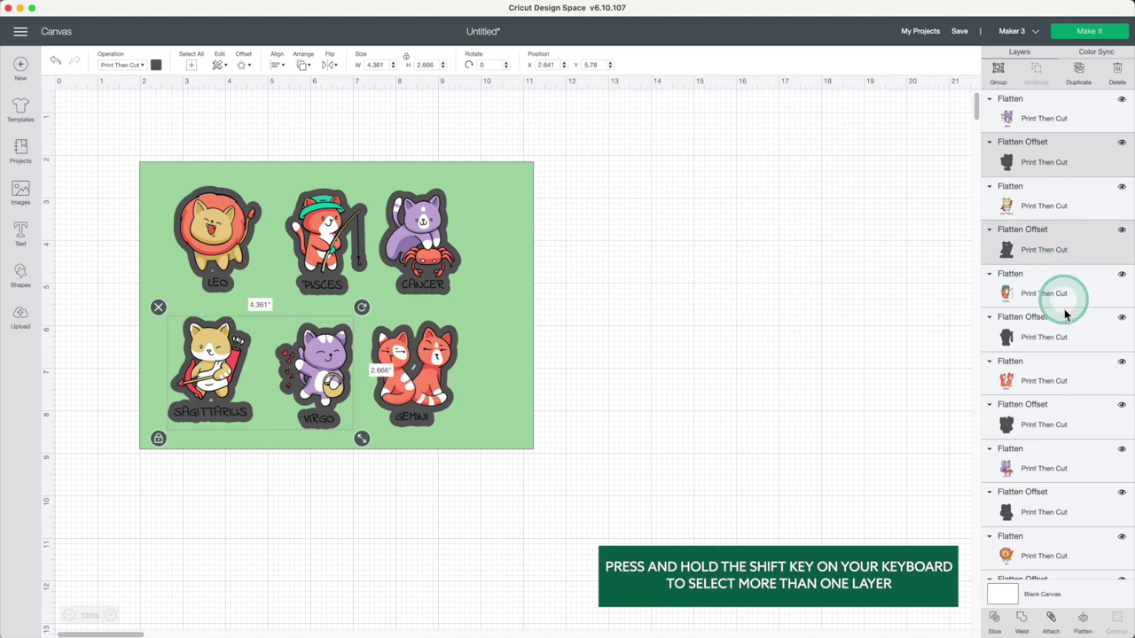
left_click(1046, 333, "shift")
left_click(1038, 410, "shift")
scroll(1085, 355, "down", 3)
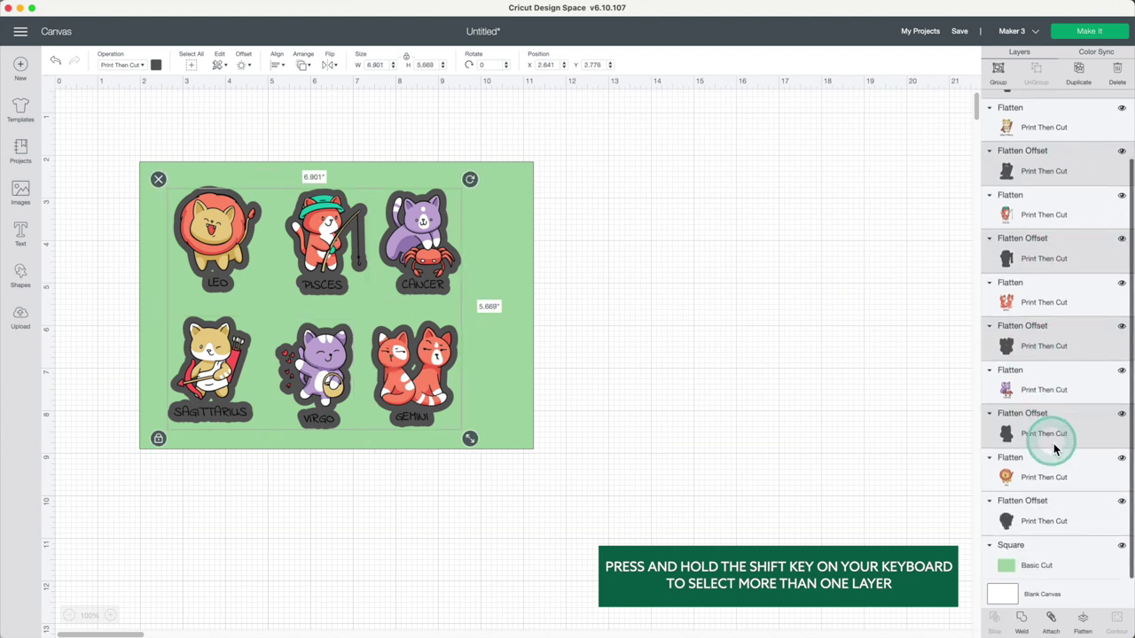
left_click(1055, 518, "shift")
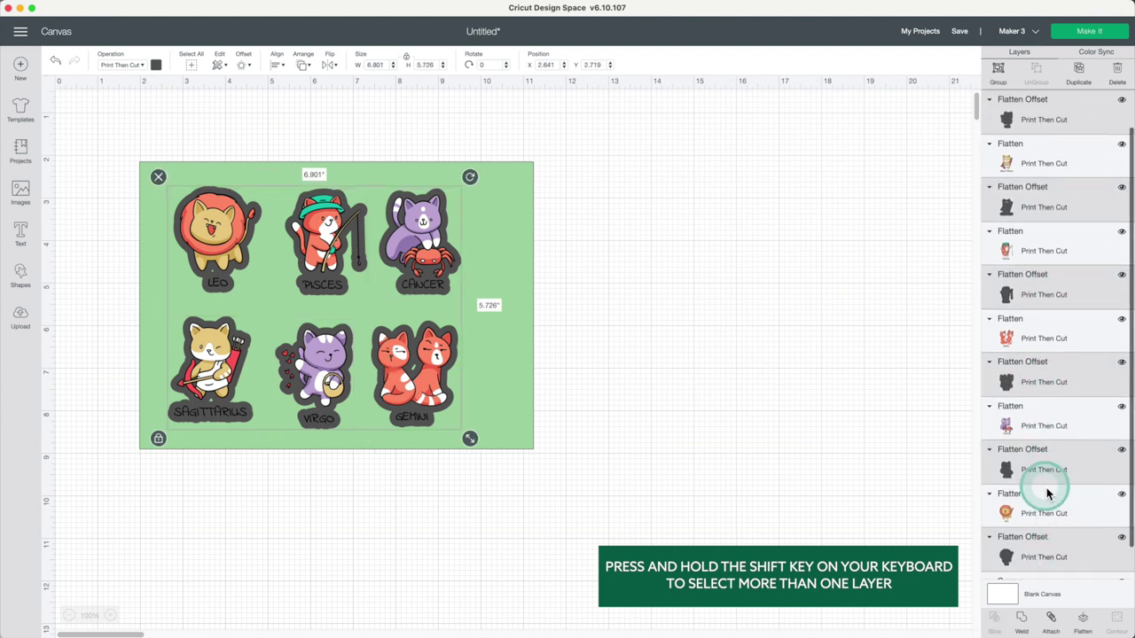
left_click(125, 65)
left_click(147, 100)
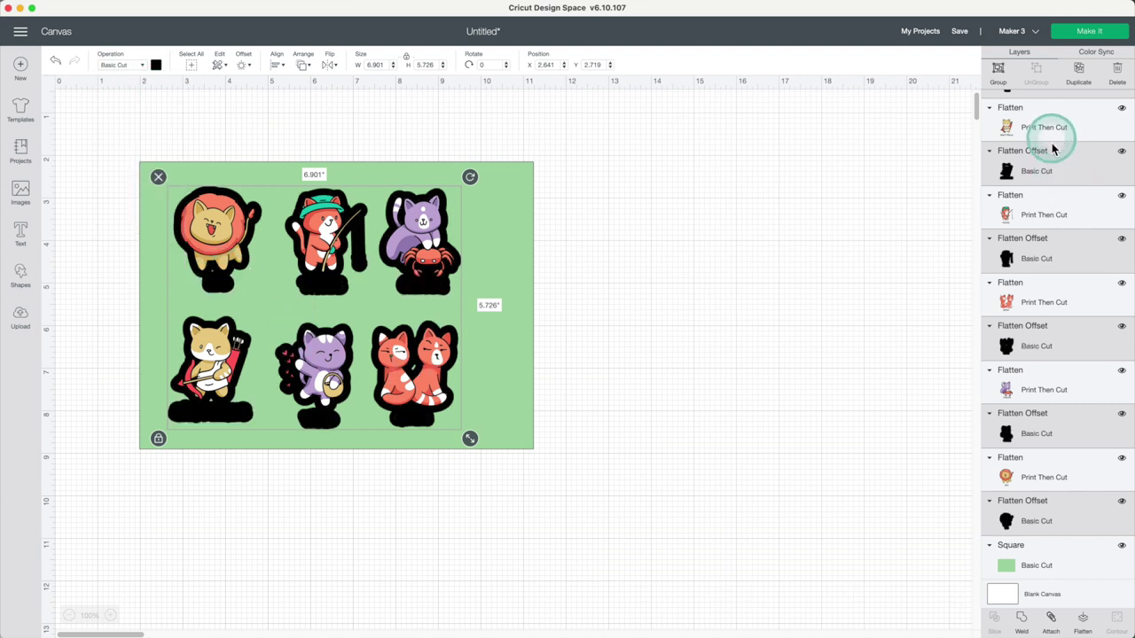
Hide the small triangular inner contour in Leo's offset border.
left_click(224, 281)
left_click(1119, 624)
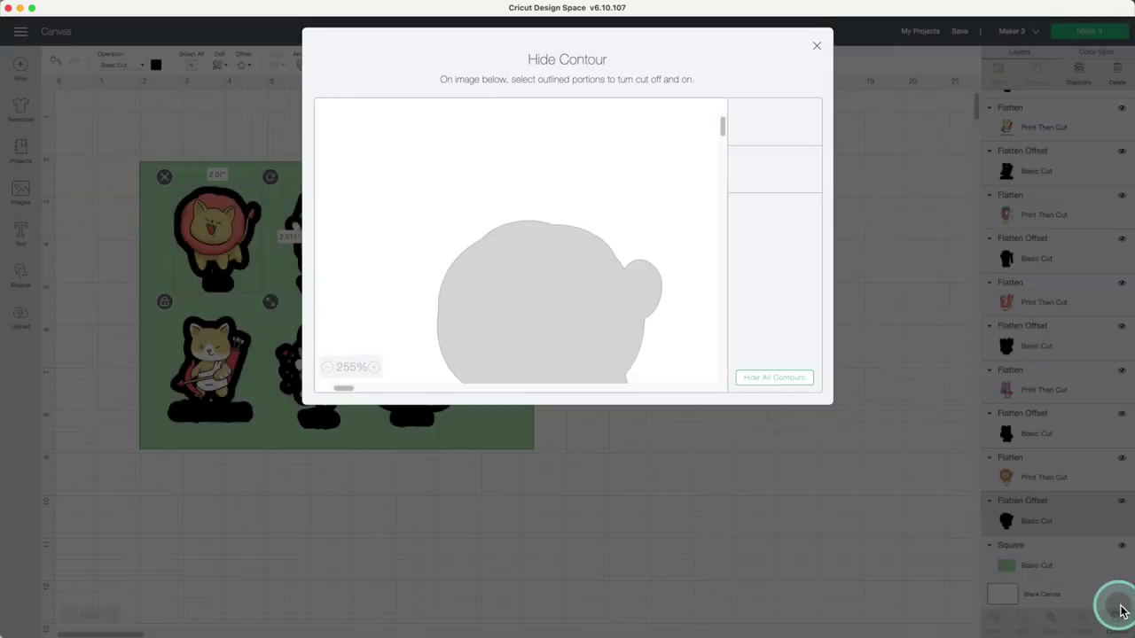
left_click(767, 178)
left_click(819, 47)
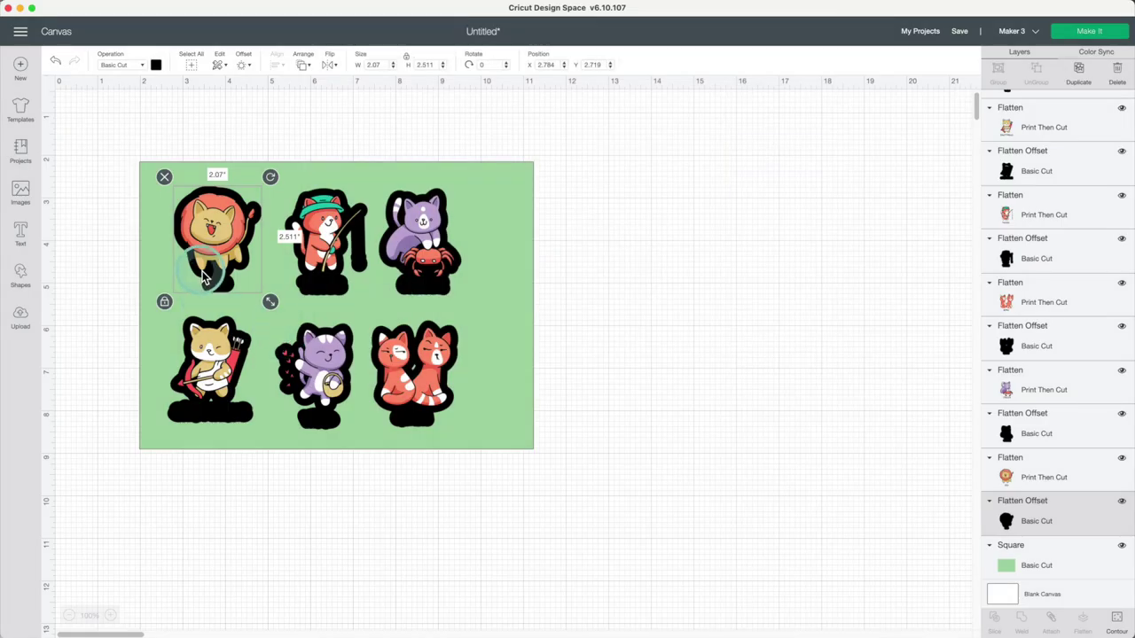
Select Sagittarius's offset border and bring up its Hide Contour window.
left_click(1020, 478)
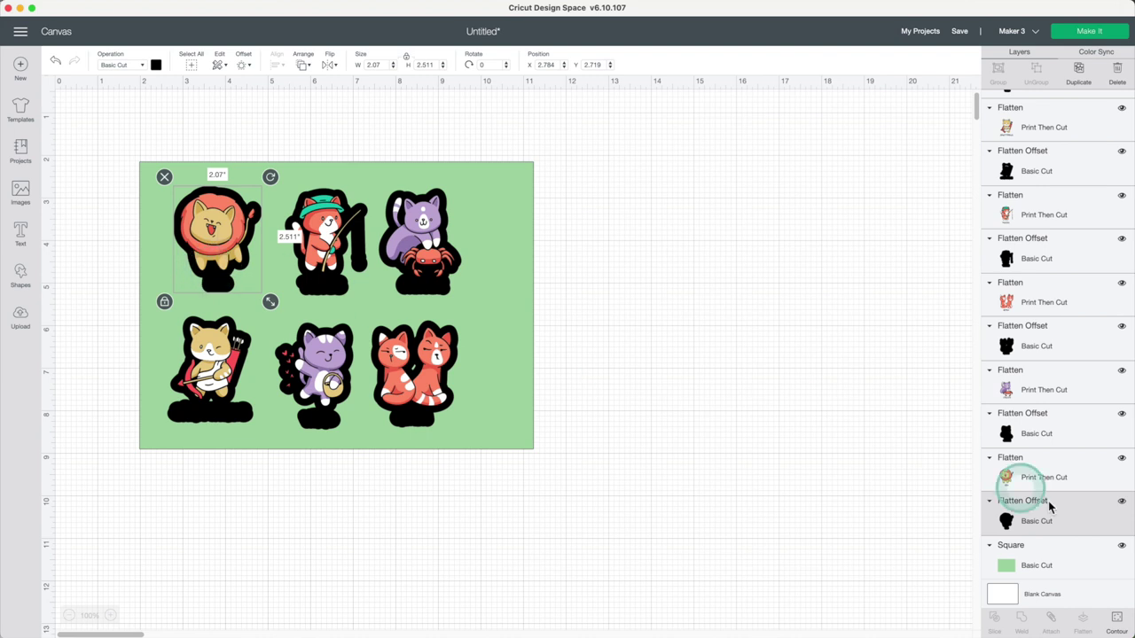
left_click(1035, 177)
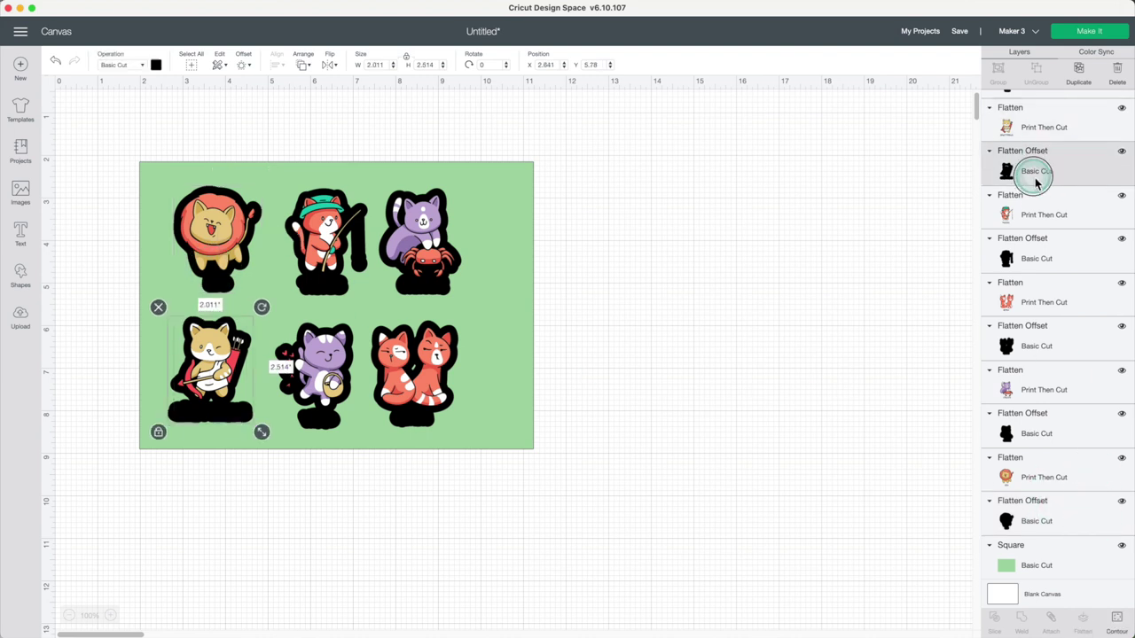
left_click(1117, 622)
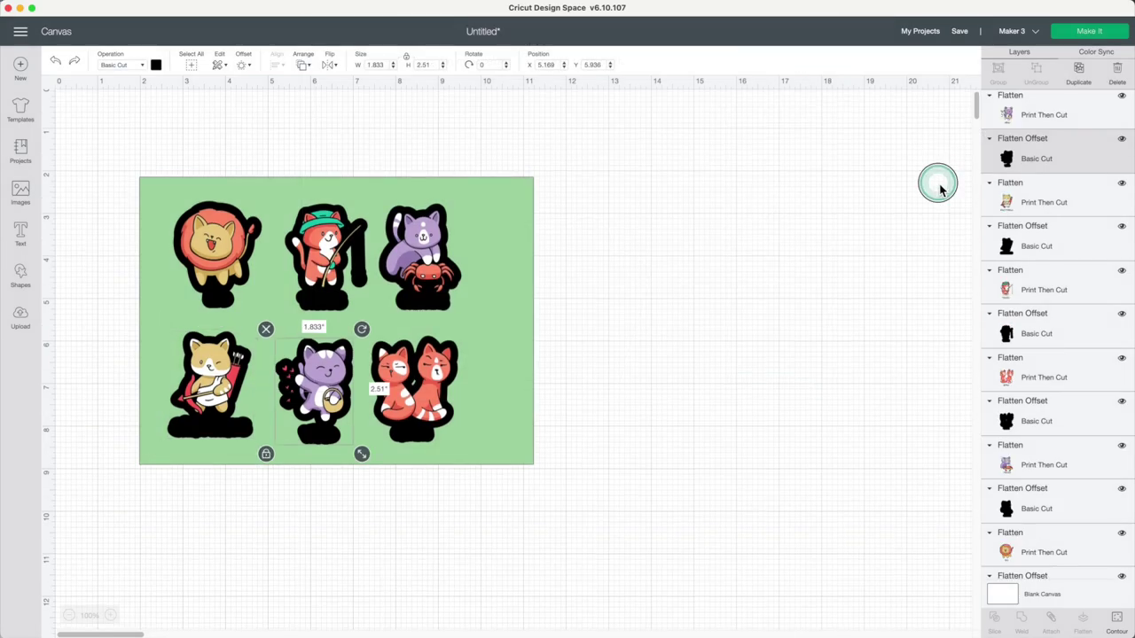
Select all six offset borders and color them white.
left_click(940, 186)
left_click(1059, 152, "shift")
left_click(1059, 246, "shift")
left_click(1064, 329, "shift")
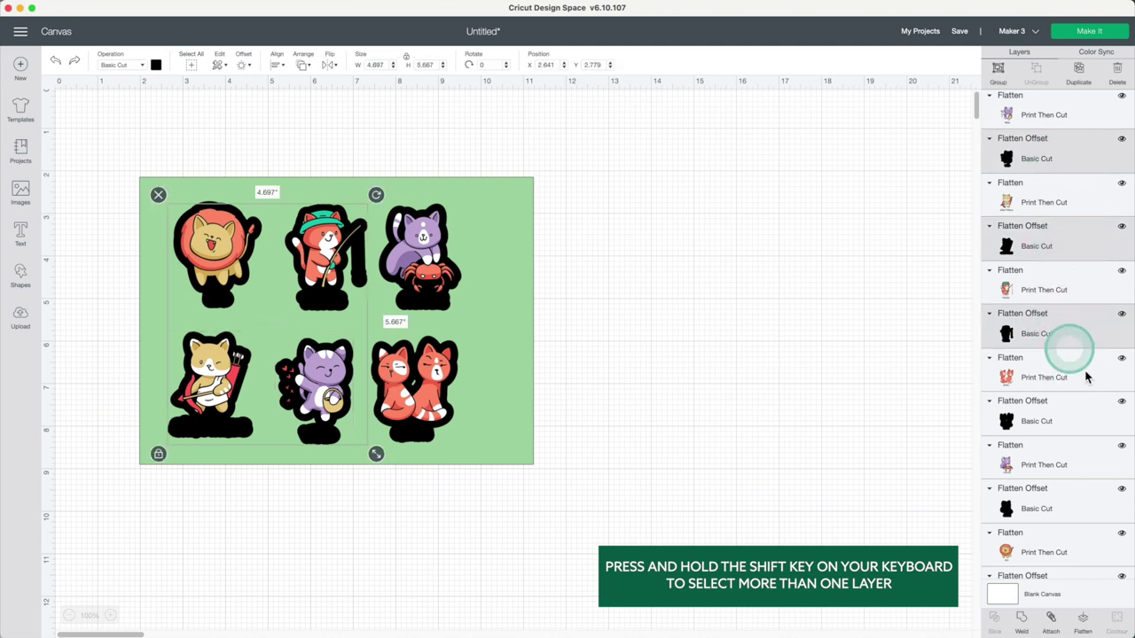
left_click(1053, 425, "shift")
left_click(1059, 512, "shift")
scroll(1059, 514, "down", 2)
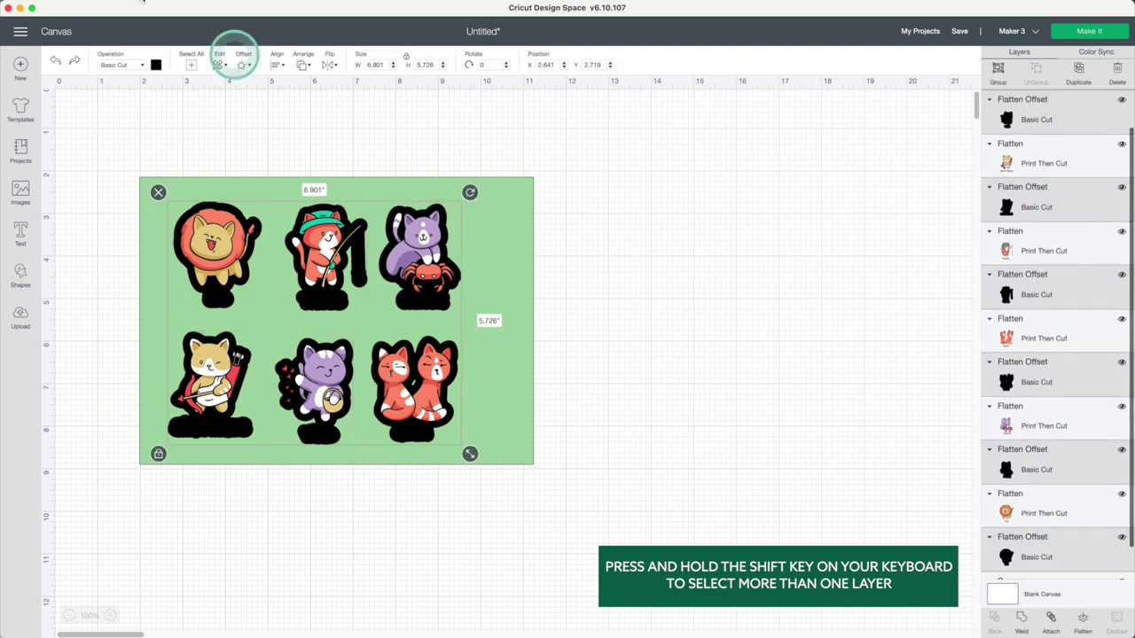
left_click(160, 71)
left_click(165, 193)
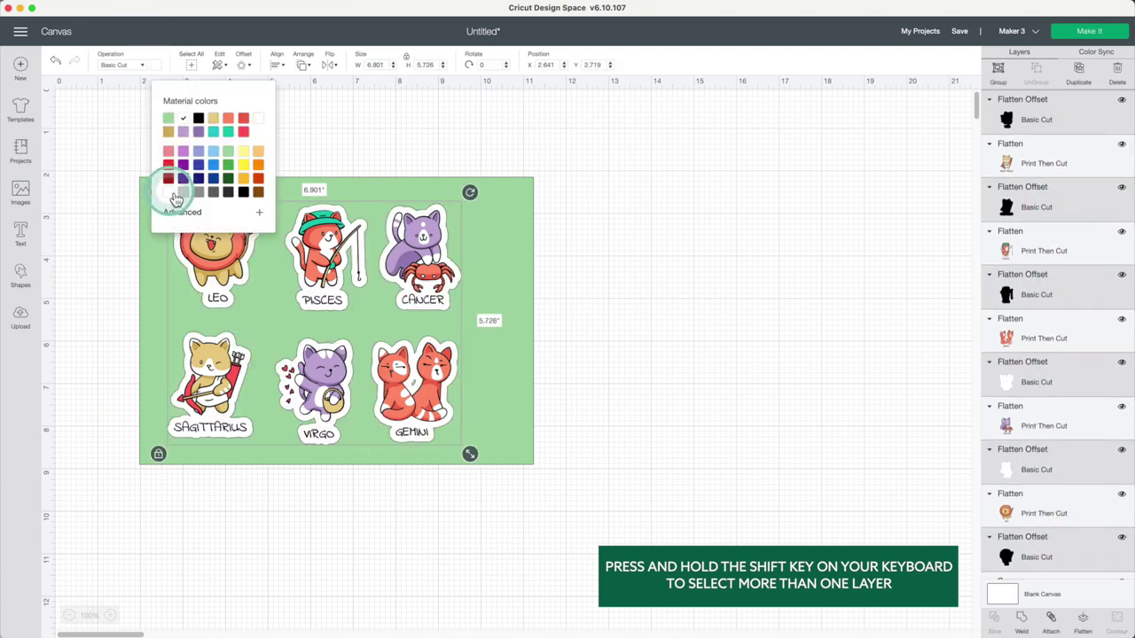
left_click(1039, 191)
Flatten Virgo, Sagittarius, Leo and the other cats together with their white borders.
left_click(1048, 128)
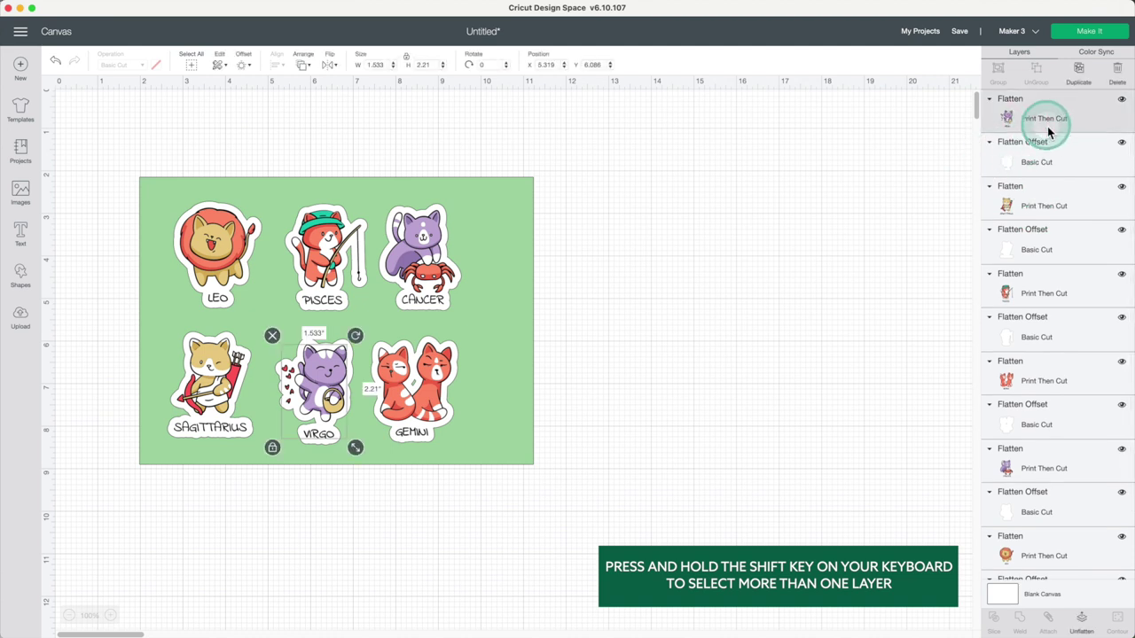
left_click(1064, 158, "shift")
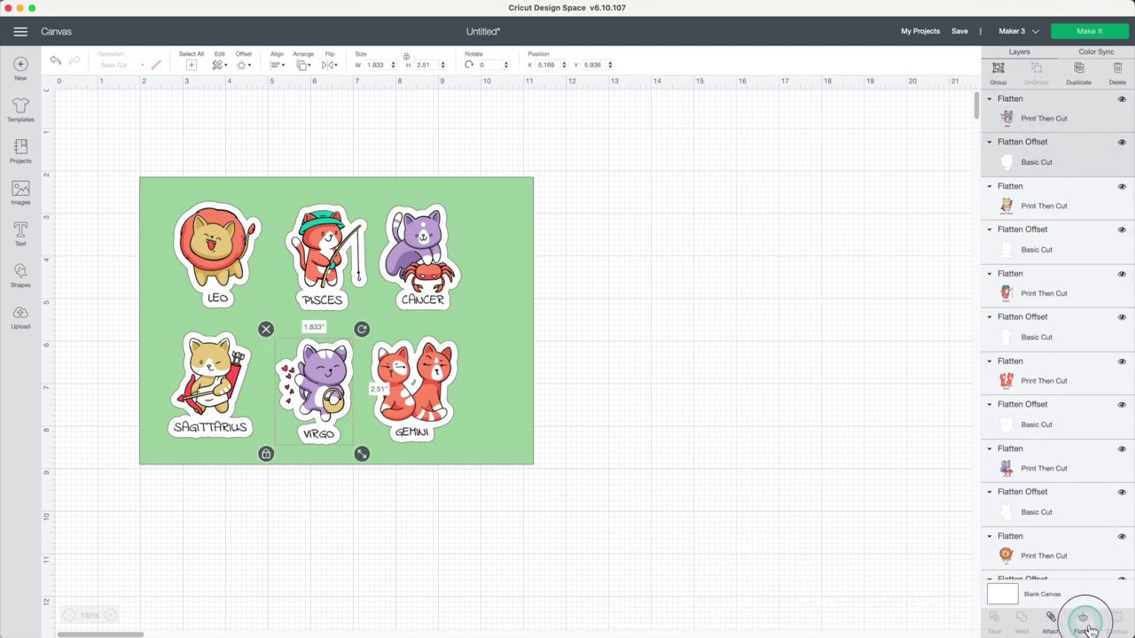
left_click(1084, 623)
left_click(1042, 173)
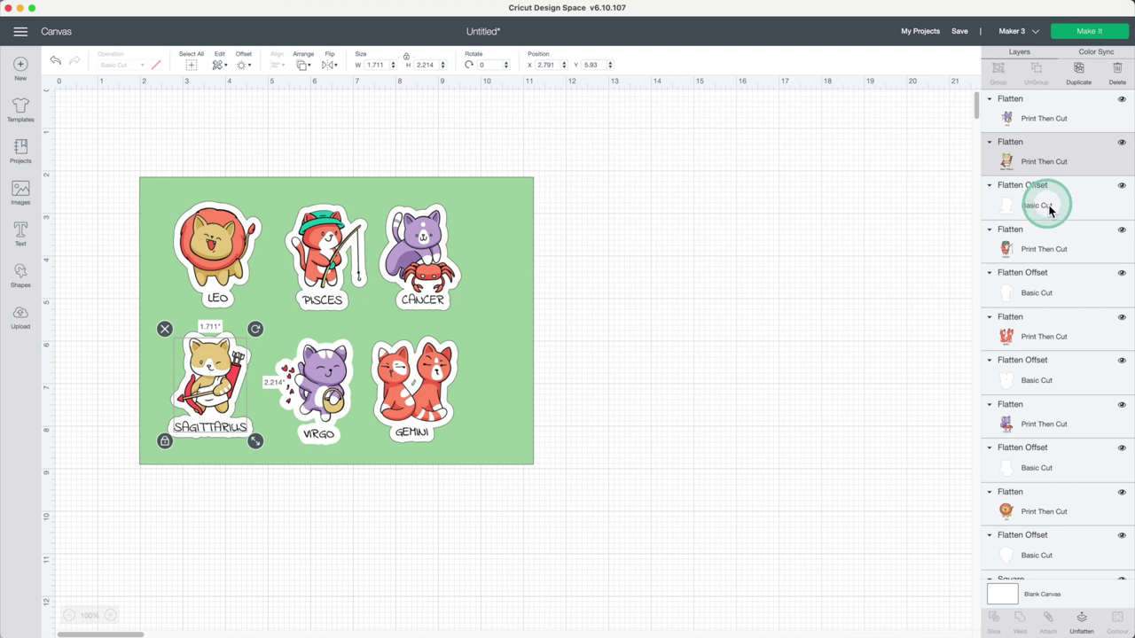
left_click(1049, 206, "shift")
left_click(1084, 622)
left_click(1052, 294, "shift")
left_click(1083, 623)
left_click(1044, 370, "shift")
left_click(1084, 622)
left_click(1034, 149)
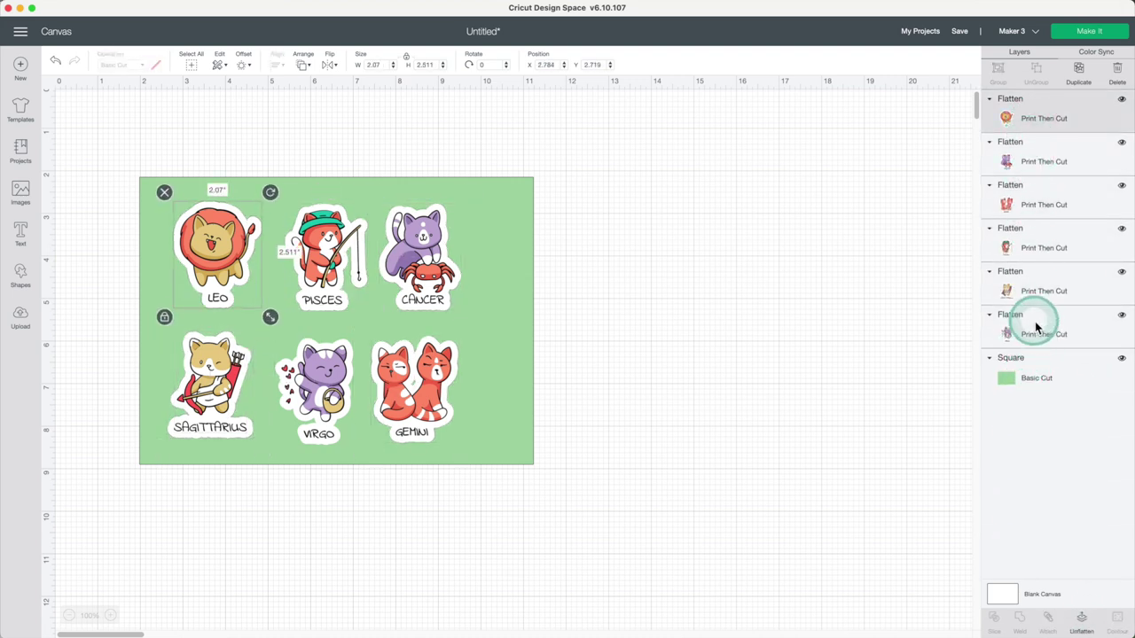
Nudge Leo, Pisces, Cancer, Sagittarius, Virgo and Gemini up and left to close the gaps.
left_click(710, 344)
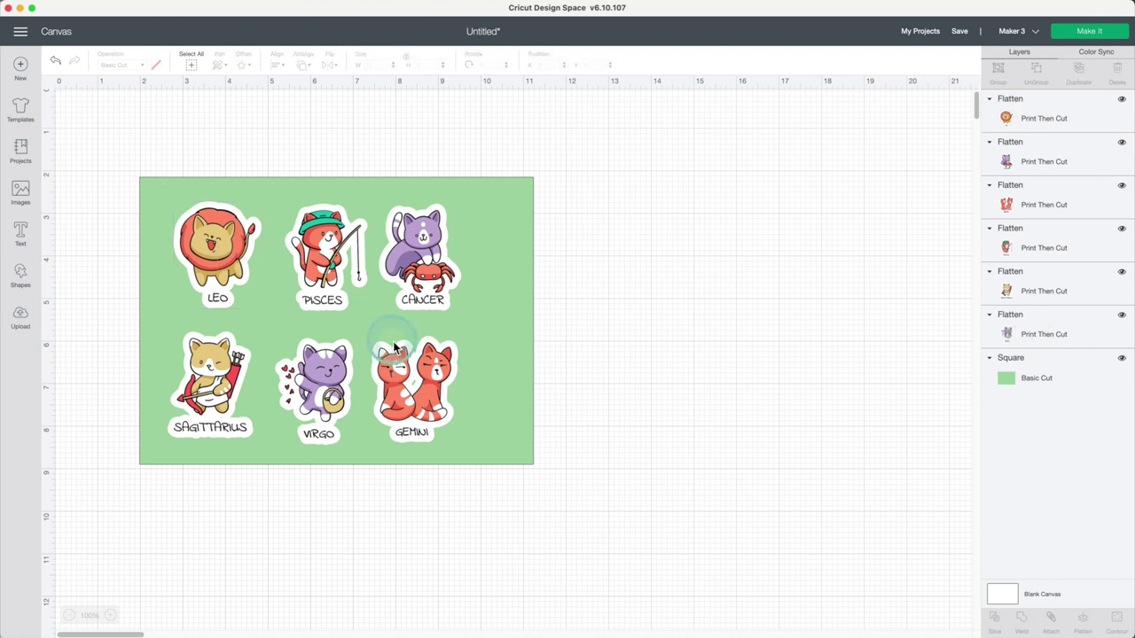
left_click_drag(220, 269, 203, 264)
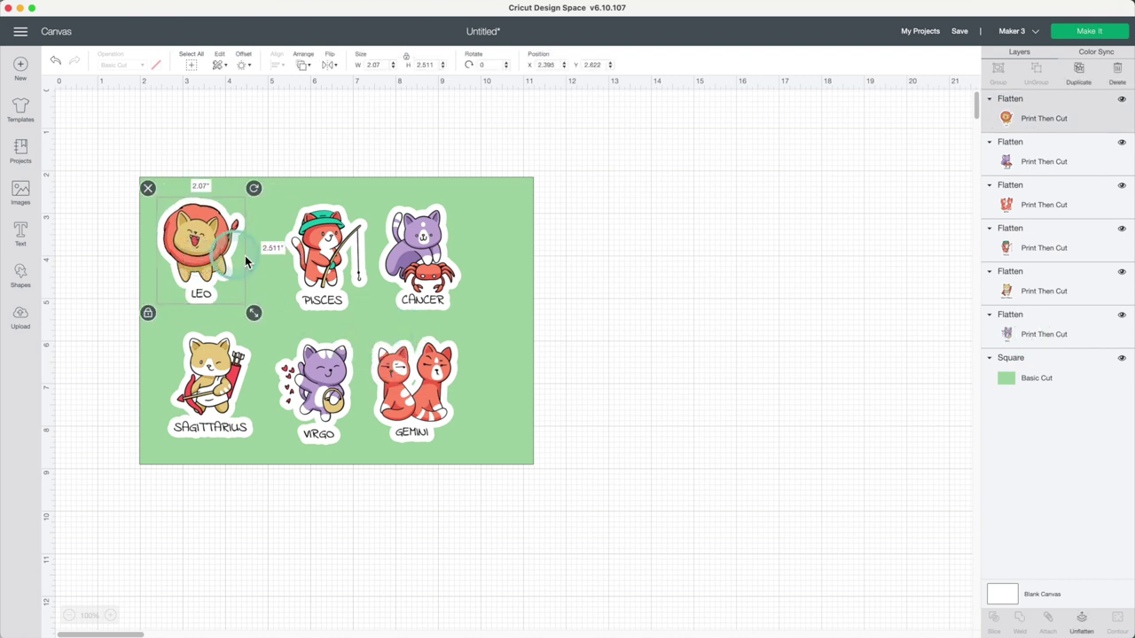
left_click_drag(330, 259, 299, 248)
left_click_drag(417, 260, 386, 253)
left_click_drag(240, 377, 227, 371)
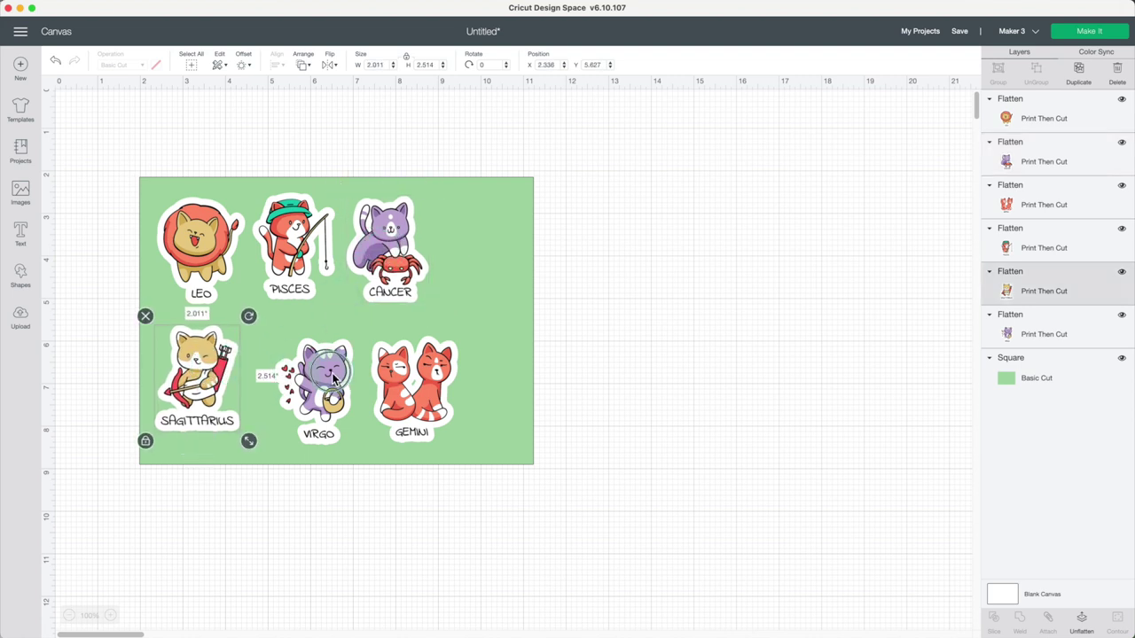
left_click_drag(332, 377, 309, 362)
left_click_drag(428, 380, 399, 369)
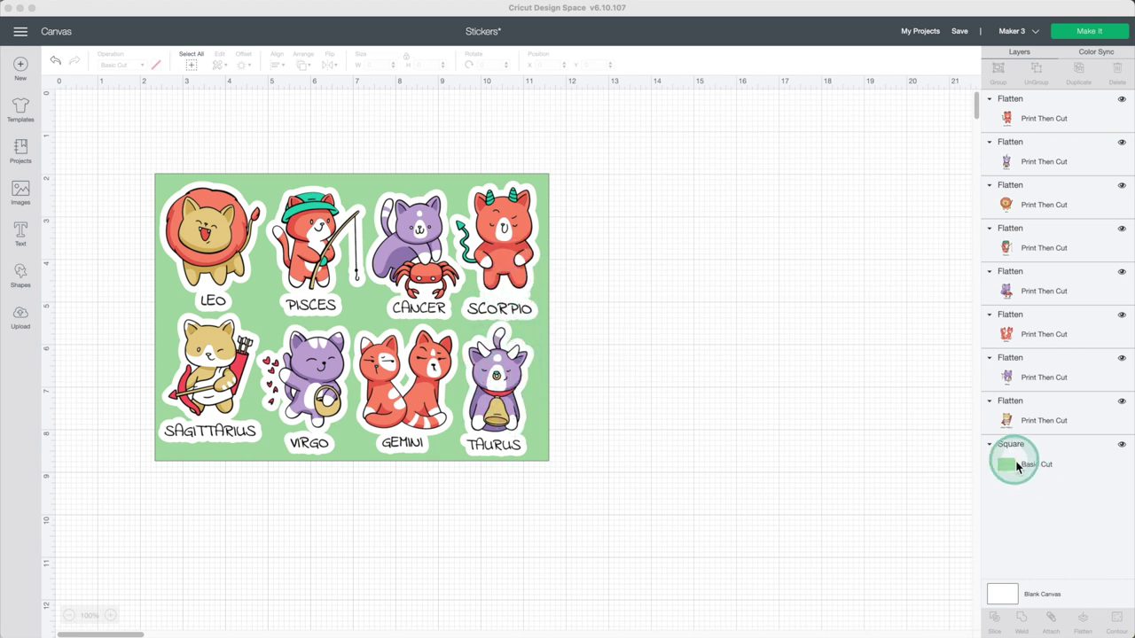
Hide the green Square, attach all eight stickers together, and move on to Make It.
left_click(1122, 446)
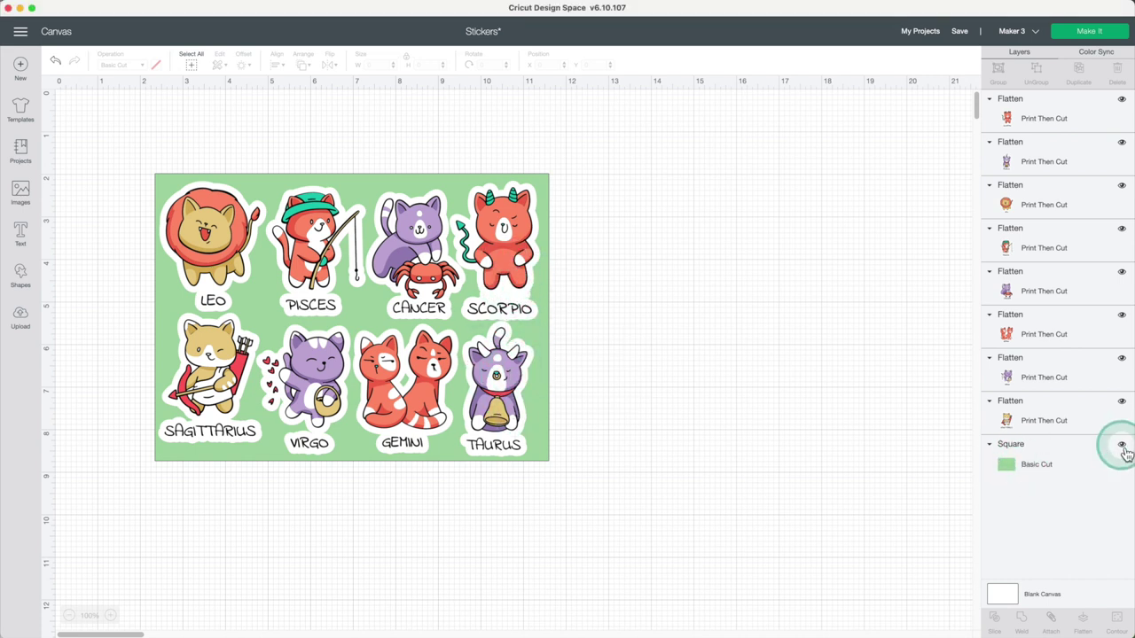
left_click_drag(139, 152, 653, 476)
left_click(1047, 618)
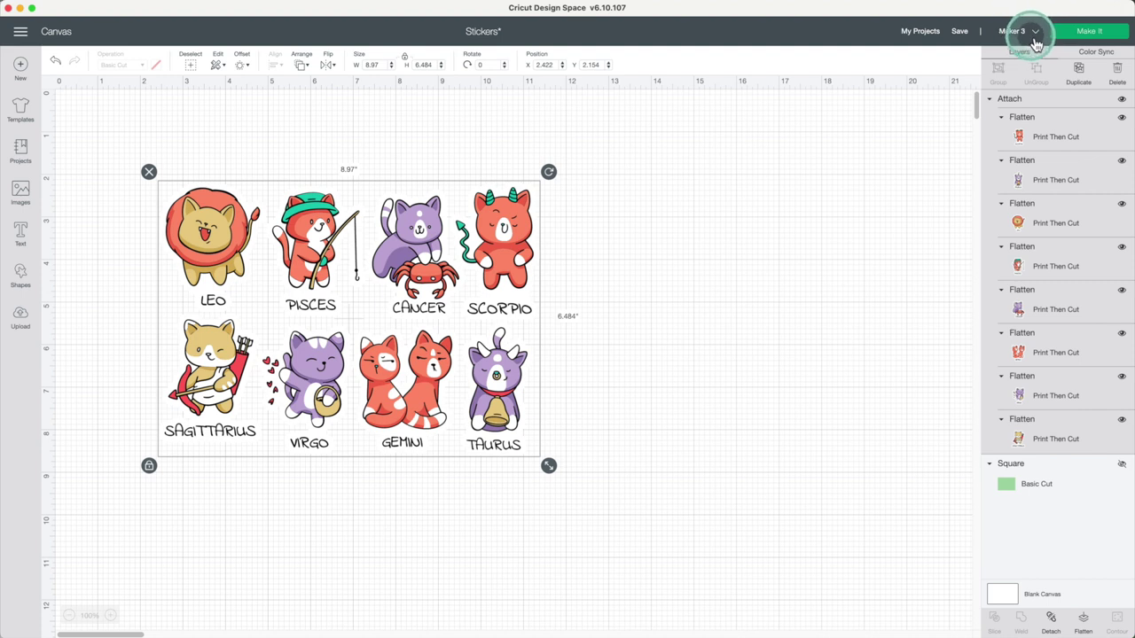
left_click(1089, 35)
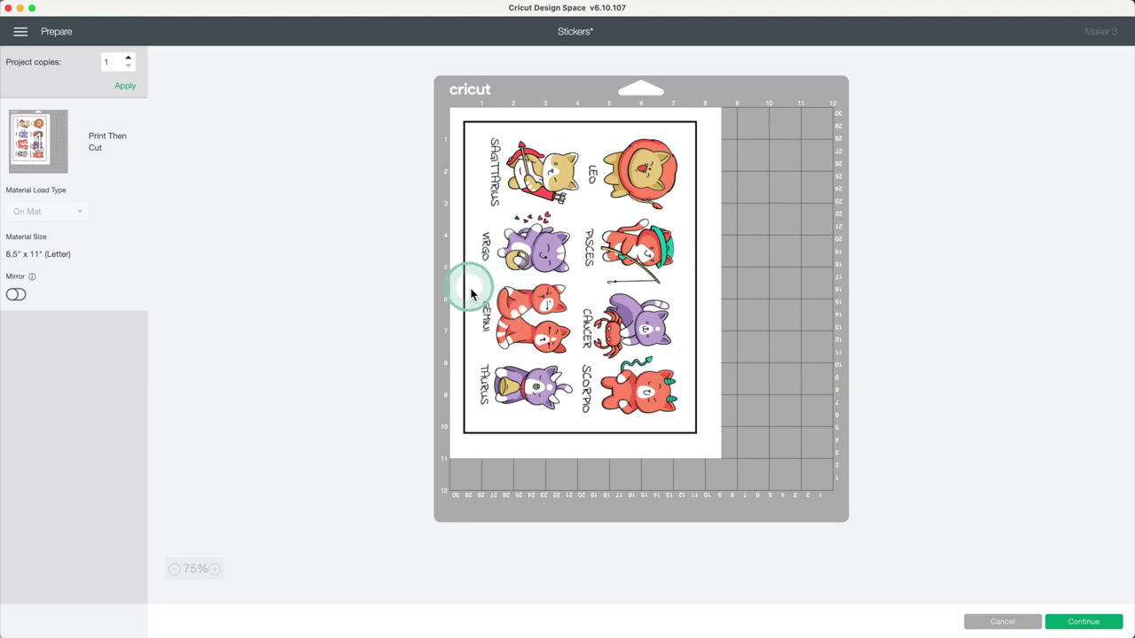
Accept the mat layout and send the sticker sheet to the EPSON XP-15000 via the system print dialog.
left_click(1107, 630)
left_click(226, 177)
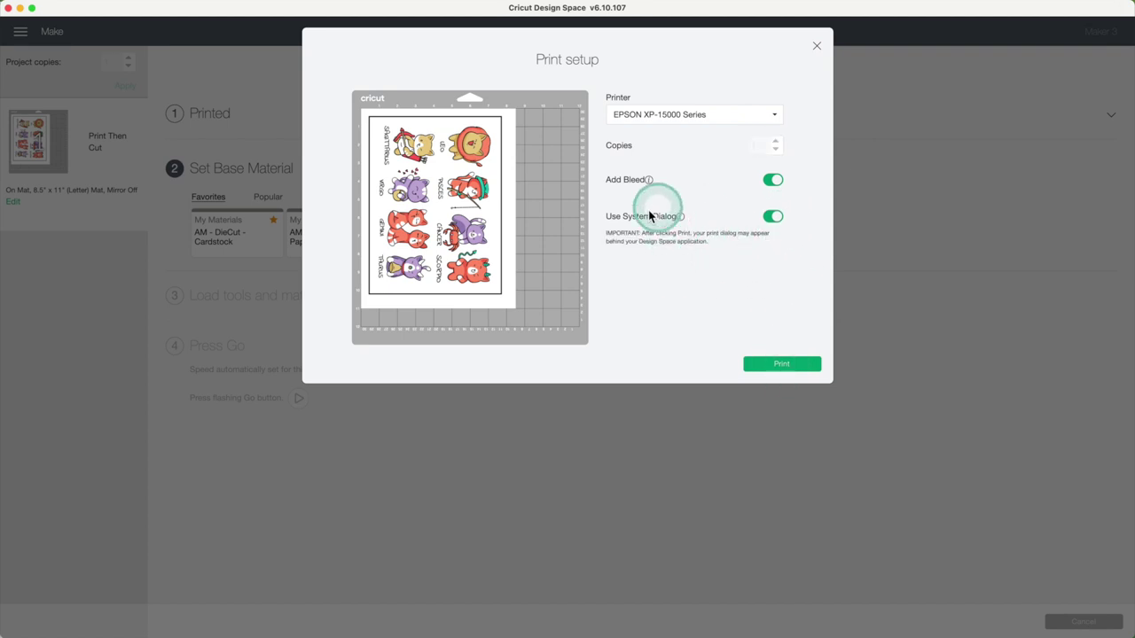
left_click(19, 8)
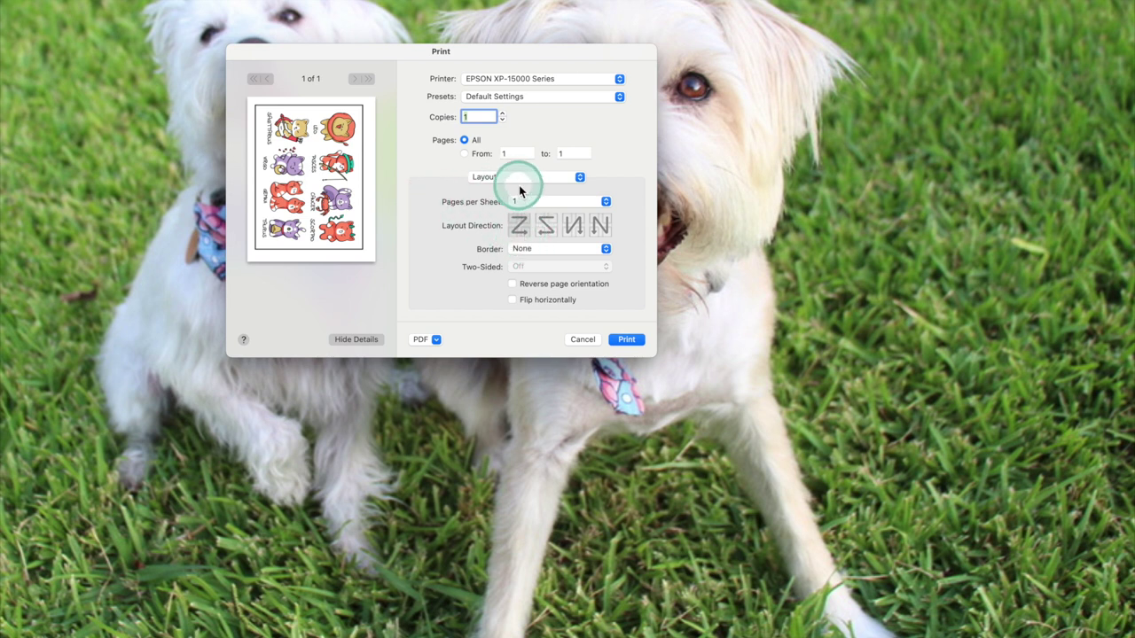
Set Paper Source to Rear Paper Feed under Print Settings and print the sticker sheet.
left_click(490, 176)
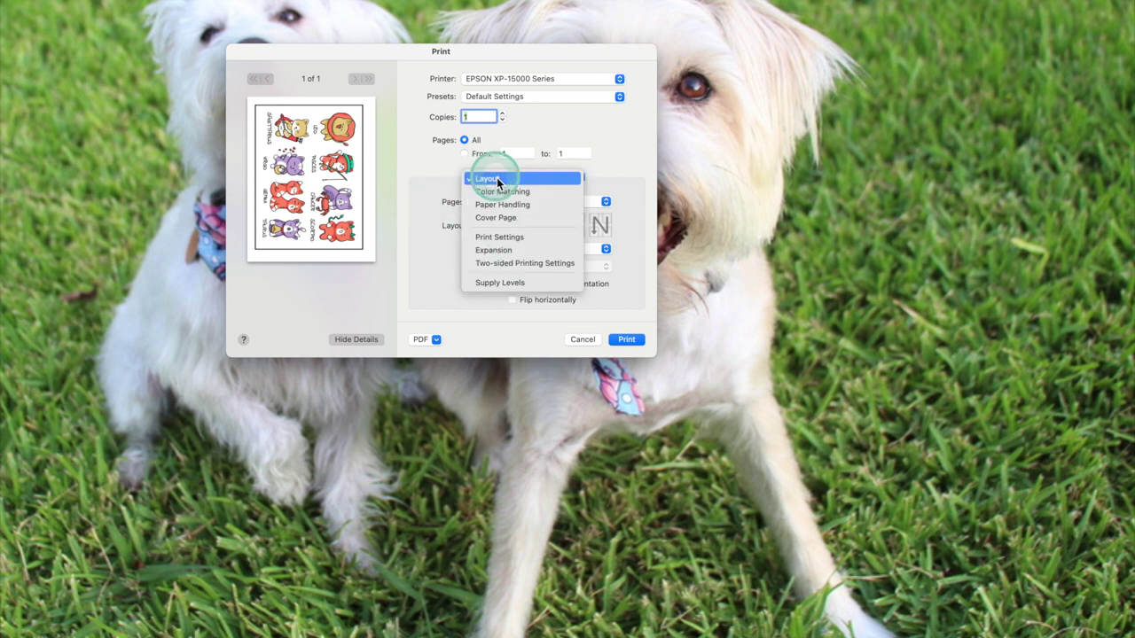
left_click(489, 241)
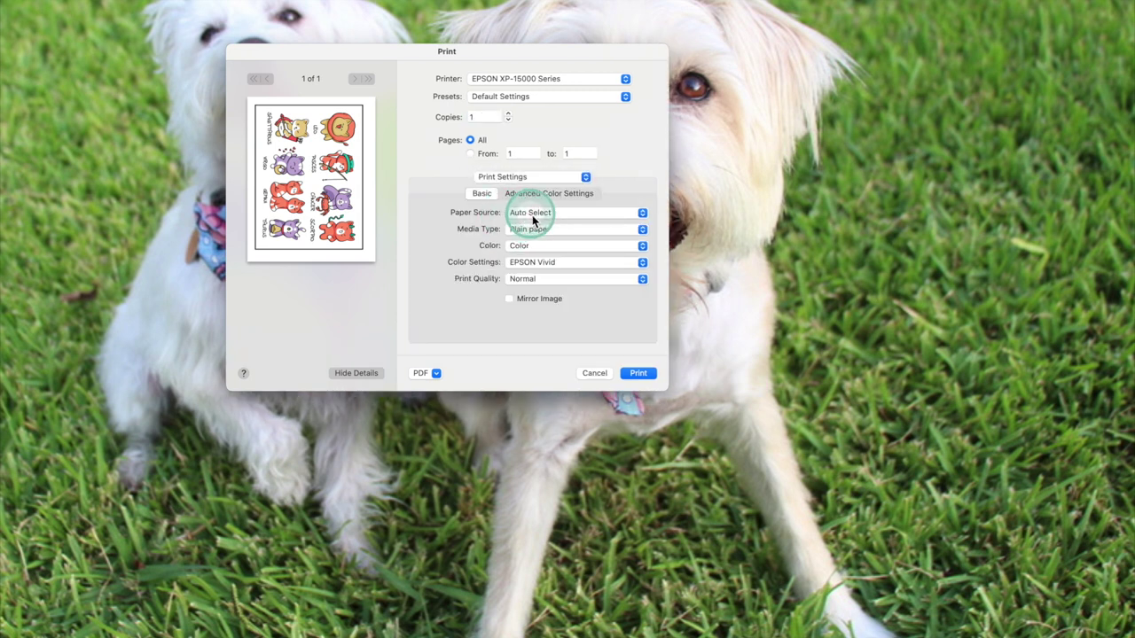
left_click(534, 218)
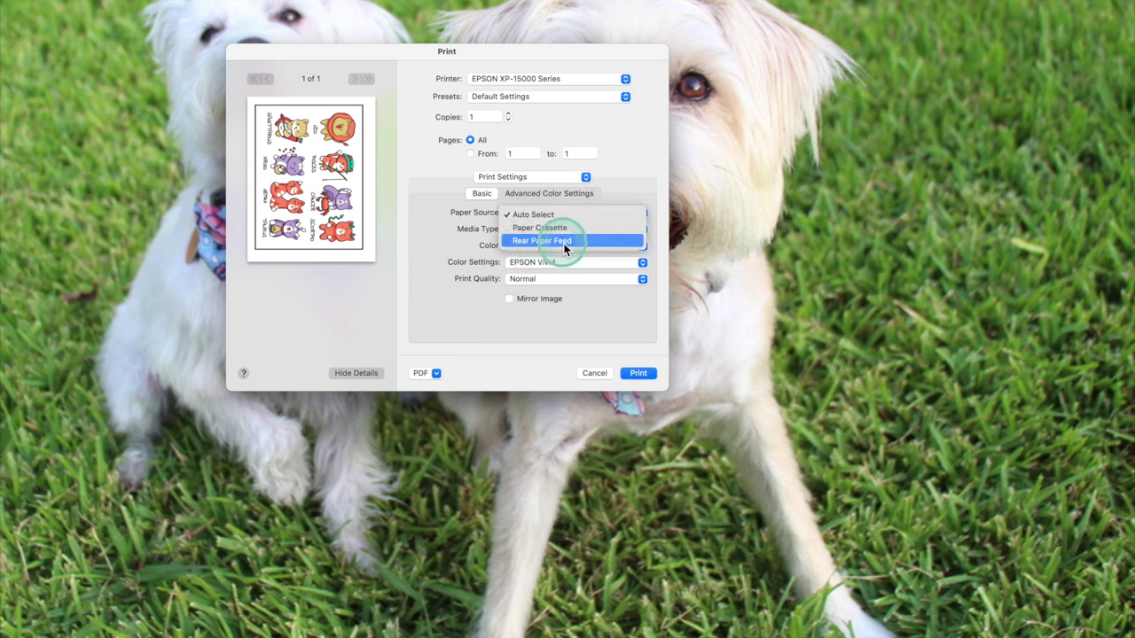
left_click(565, 241)
left_click(639, 373)
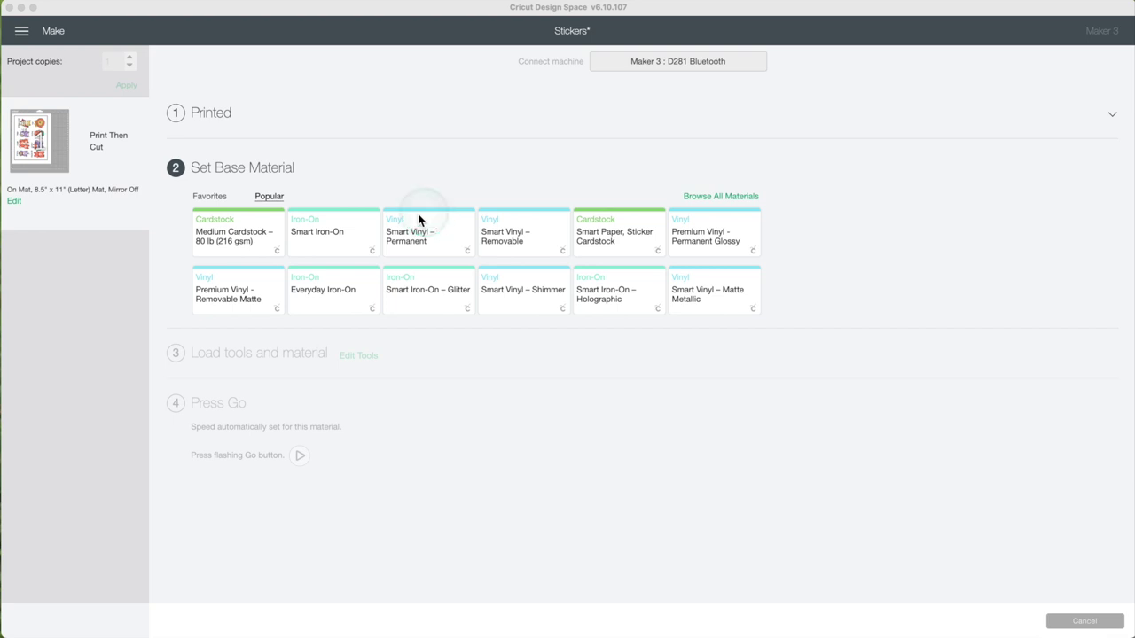
Look through the custom Material Settings list, then pick AM - Die Cut Sticker Paper as base material.
left_click(210, 197)
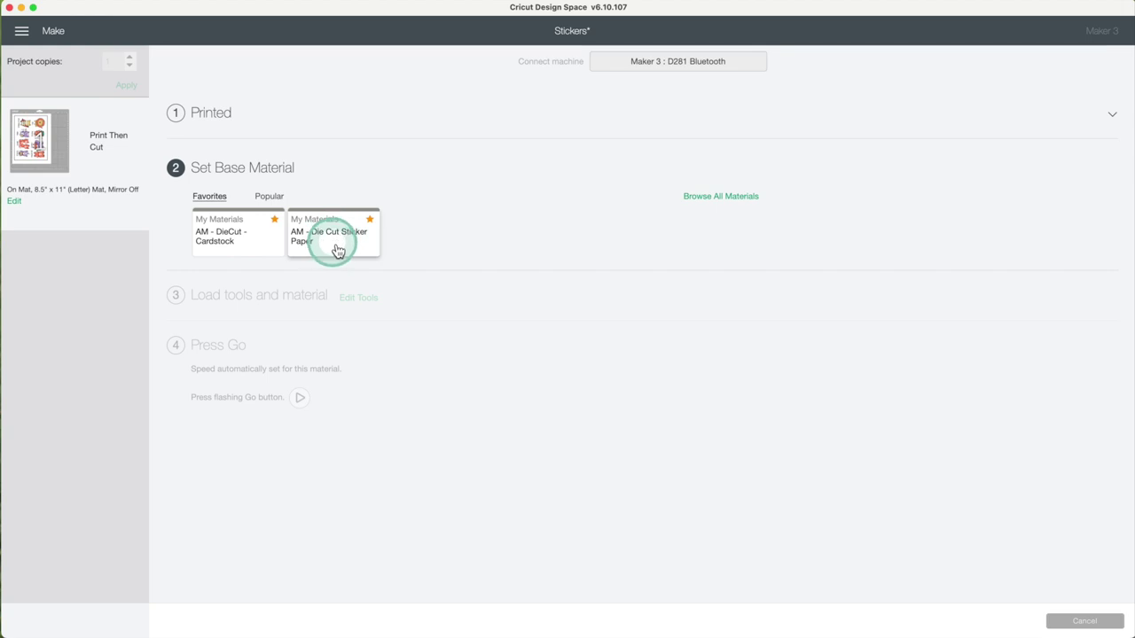
left_click(733, 201)
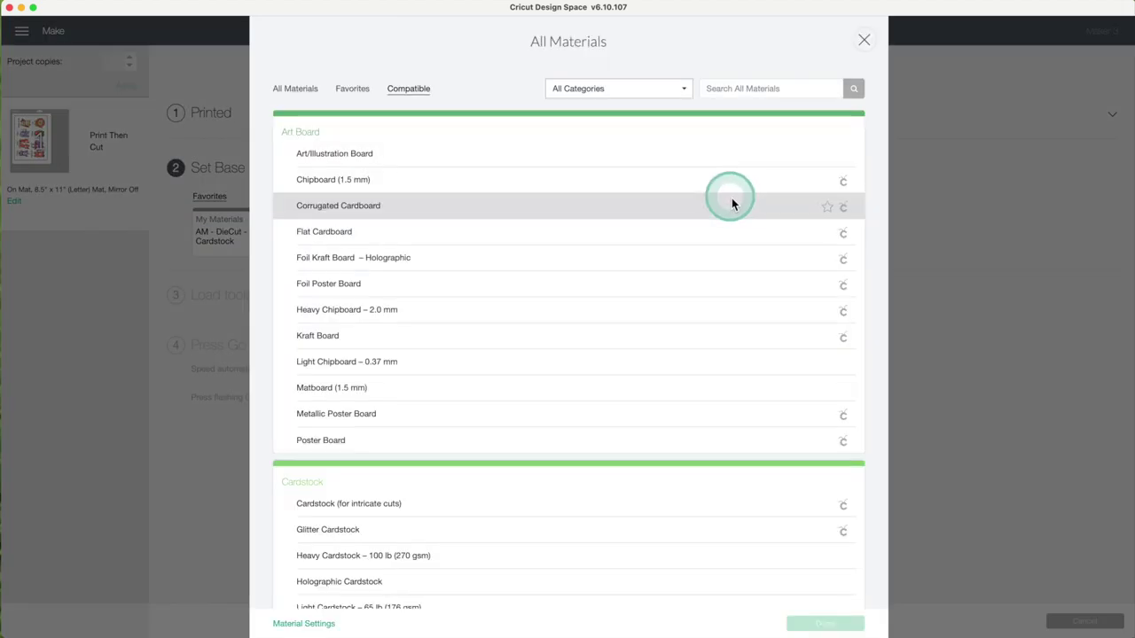
left_click(306, 624)
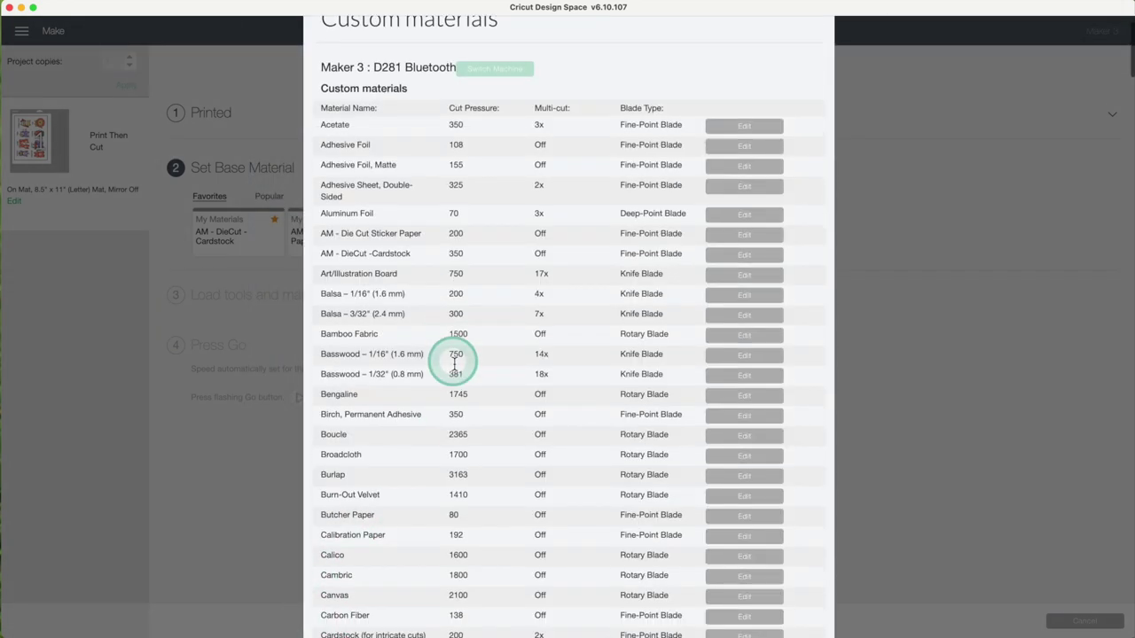
scroll(456, 362, "down", 3)
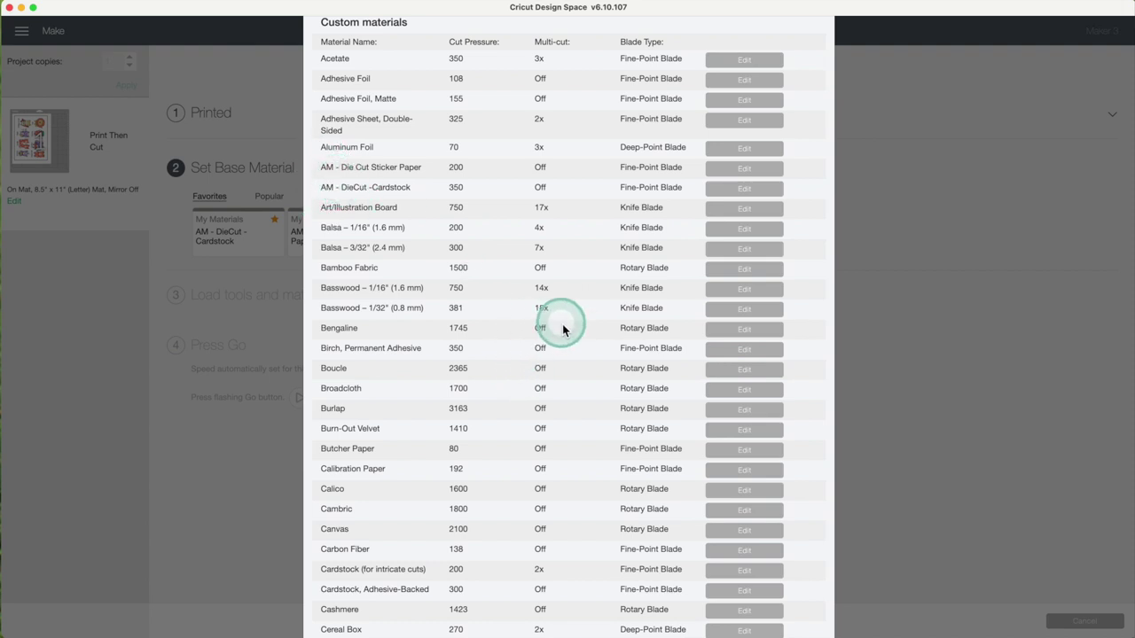
scroll(562, 328, "down", 20)
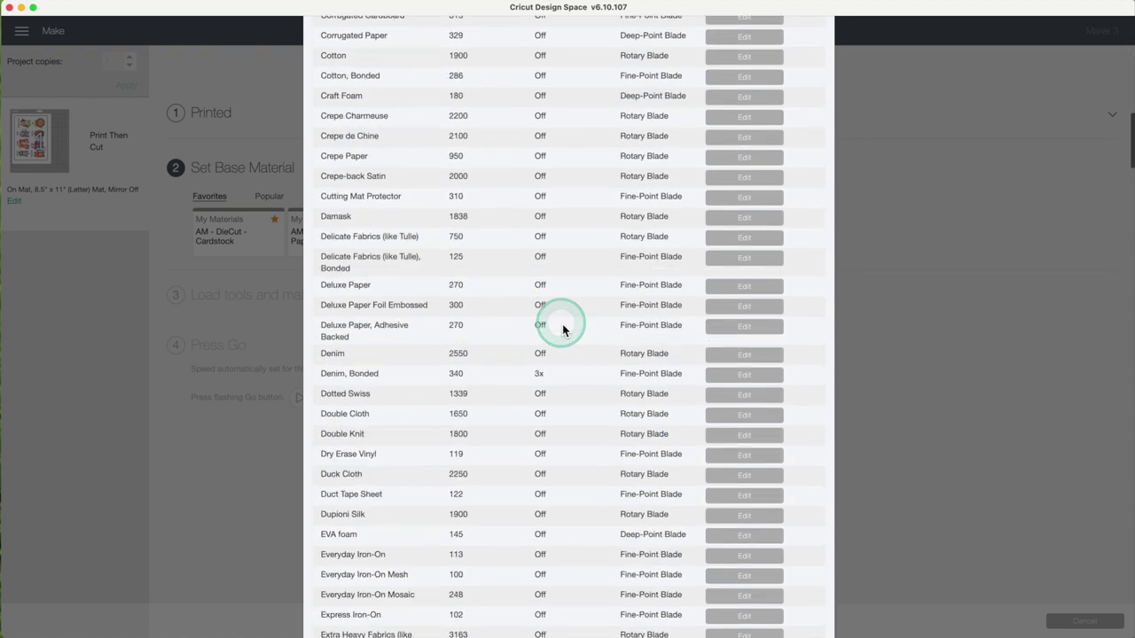
scroll(562, 330, "down", 20)
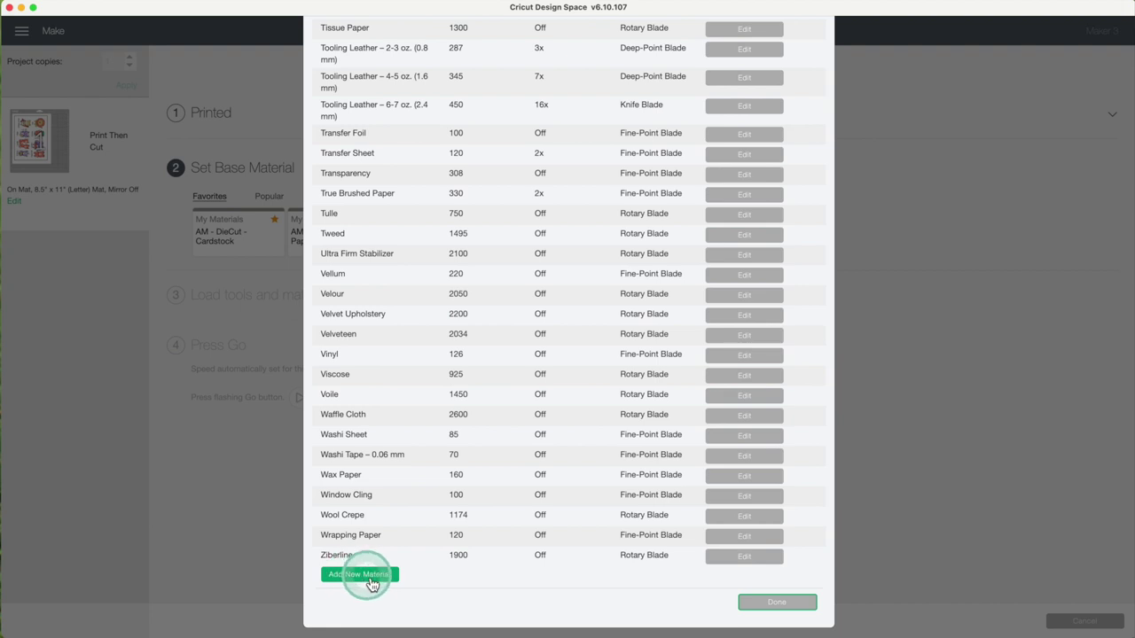
scroll(683, 187, "up", 20)
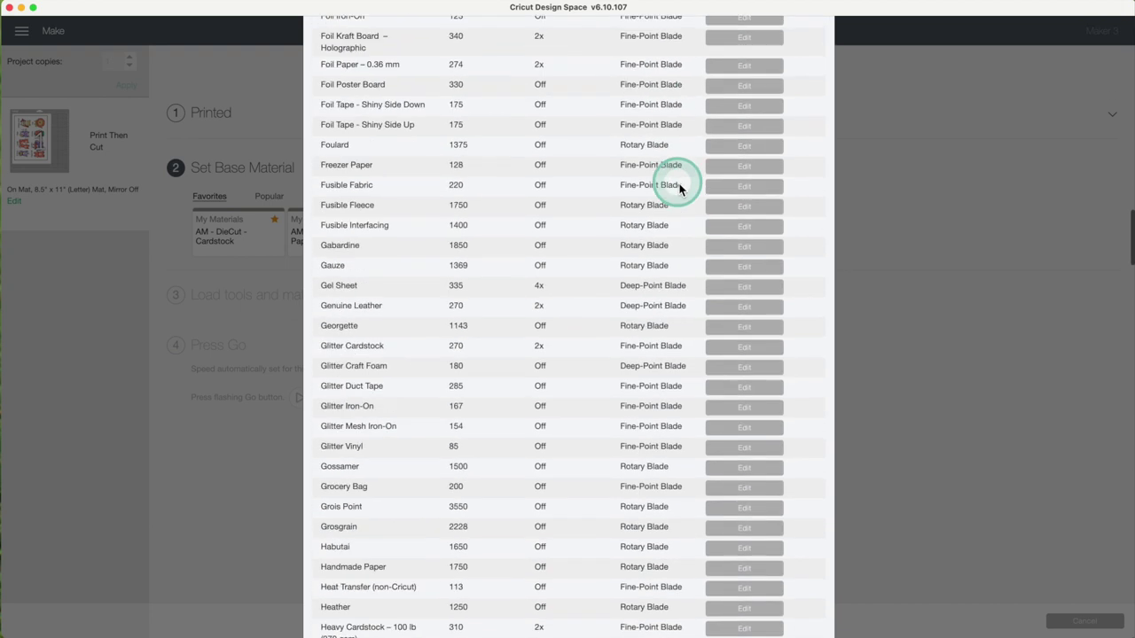
left_click(818, 46)
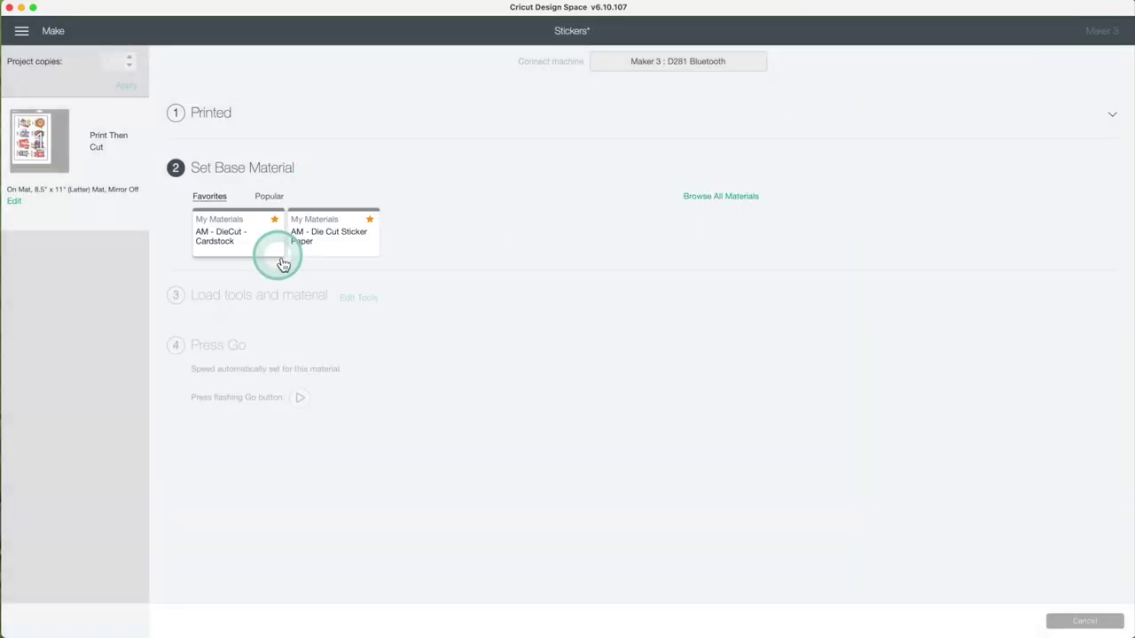
left_click(340, 251)
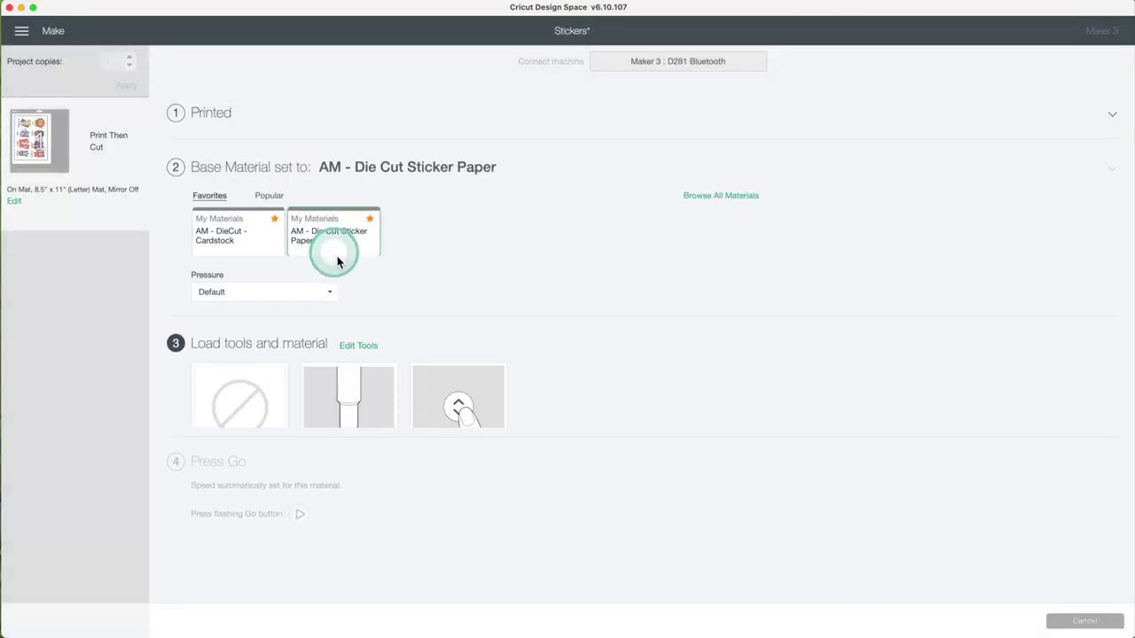